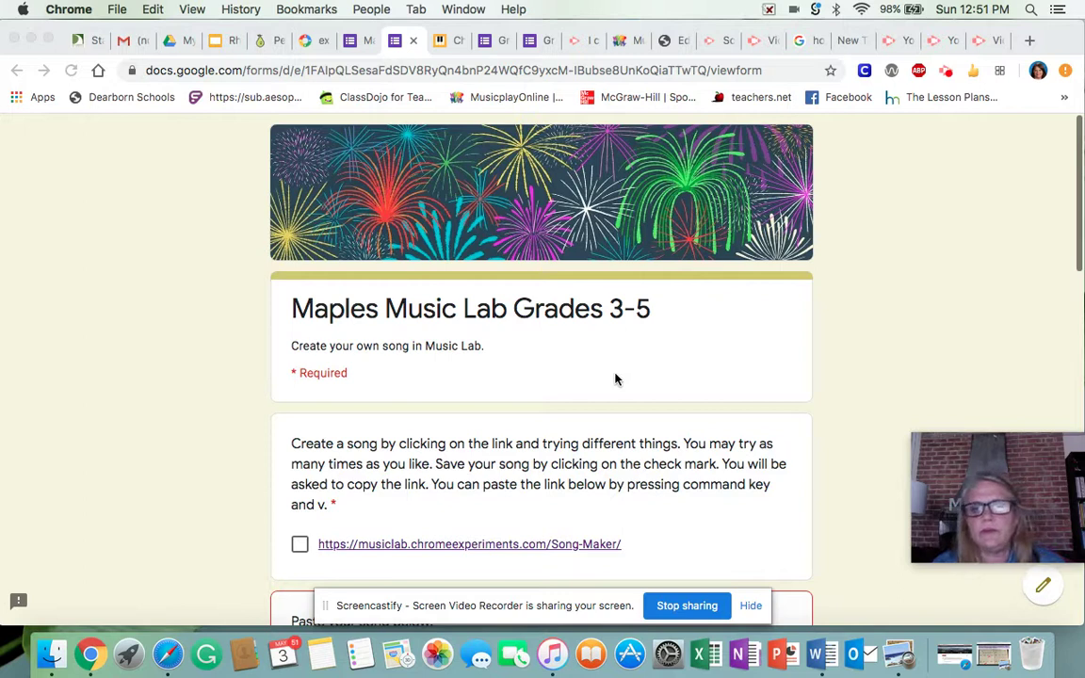
- Check the Song Maker link option in the 'Maples Music Lab Grades 3-5' form's first question
scroll(615, 379, "down", 3)
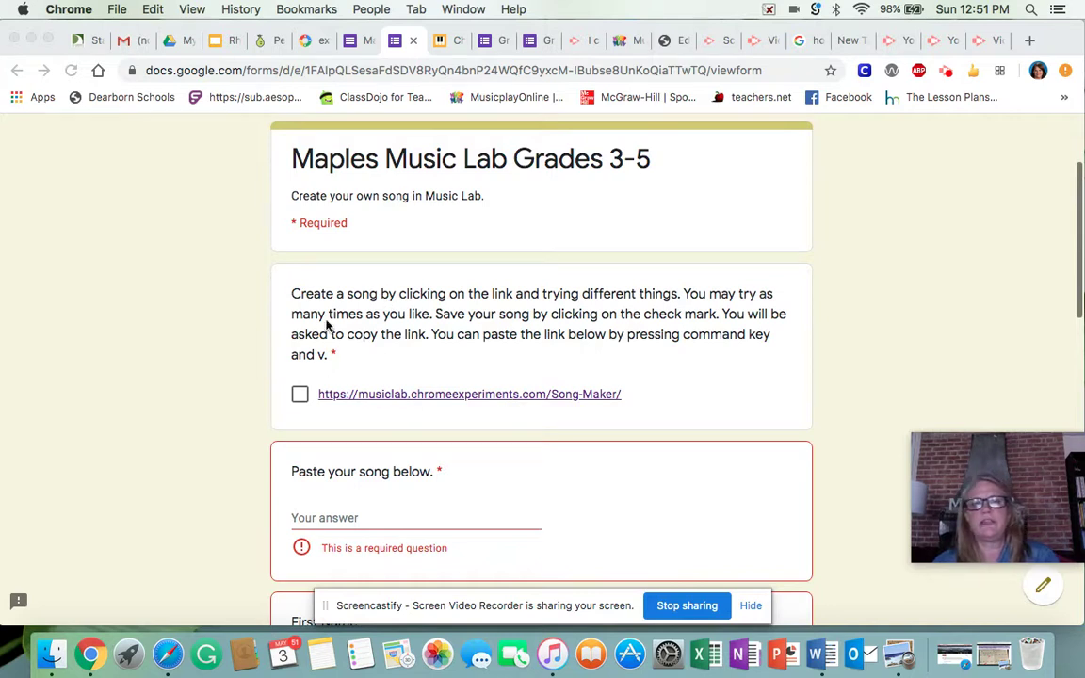
scroll(394, 380, "up", 3)
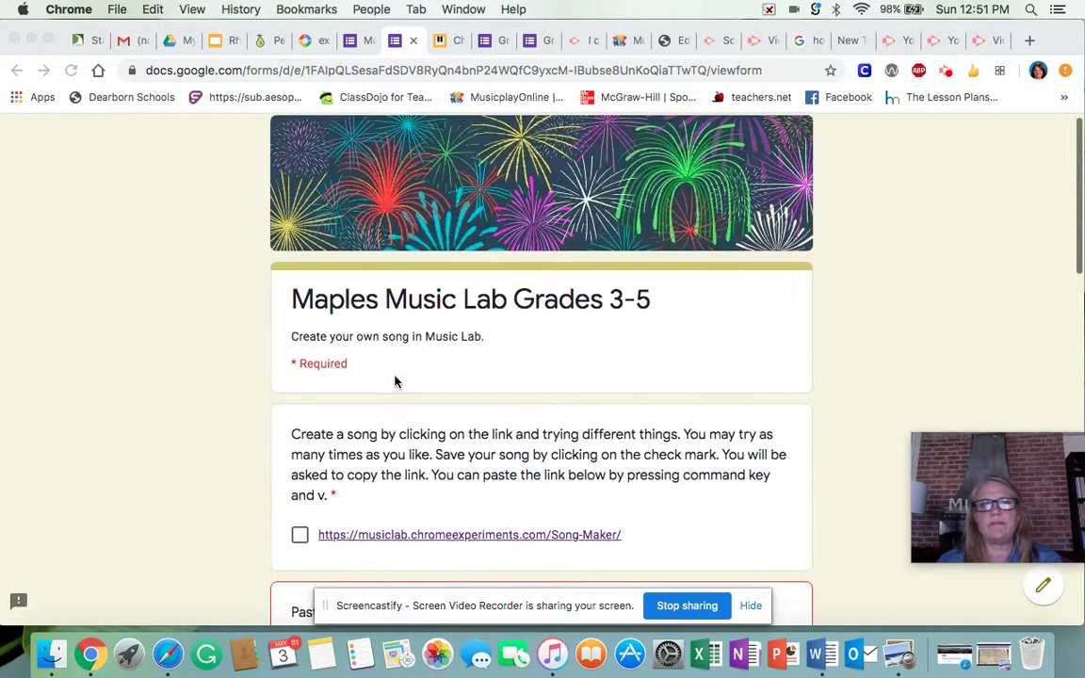
scroll(395, 381, "down", 2)
scroll(395, 381, "down", 2)
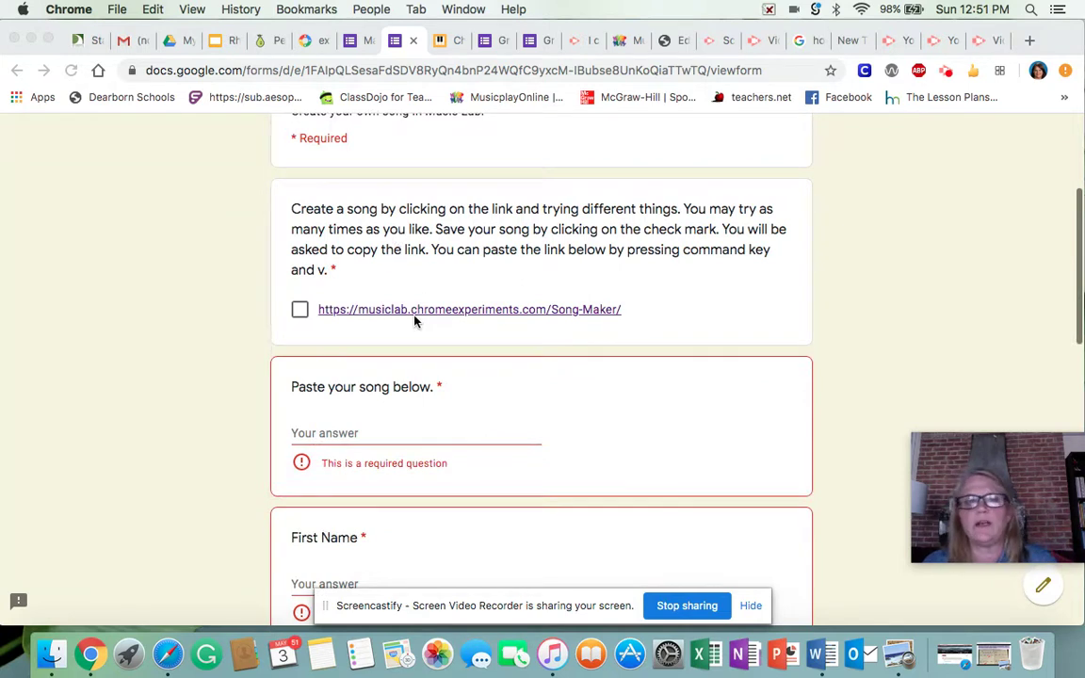
left_click(303, 313)
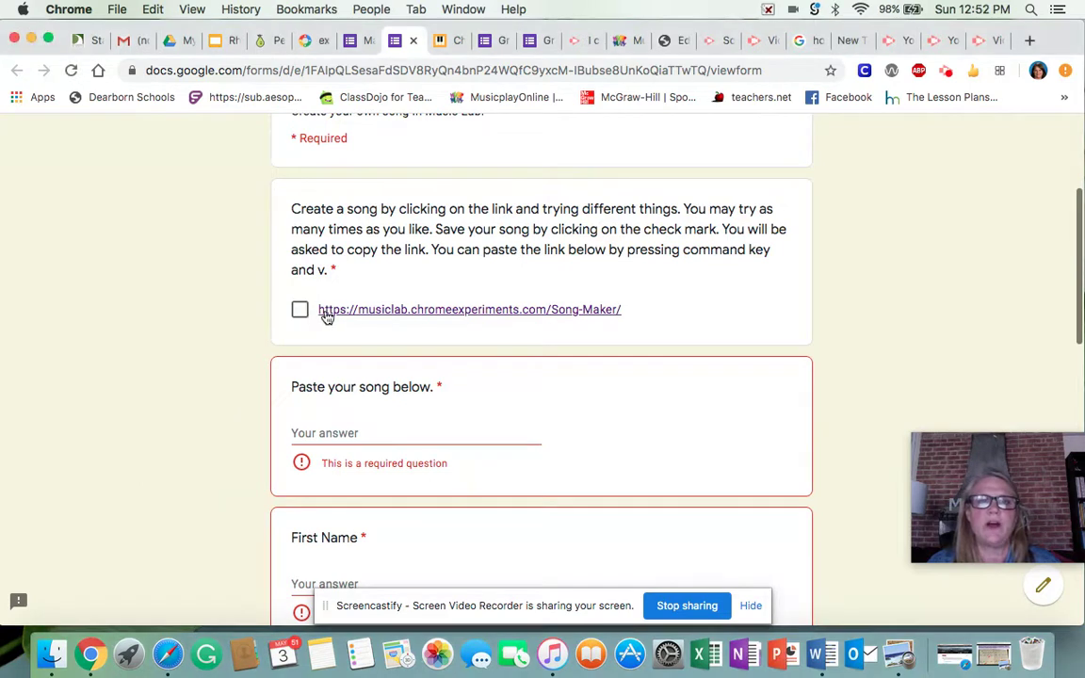
left_click(299, 314)
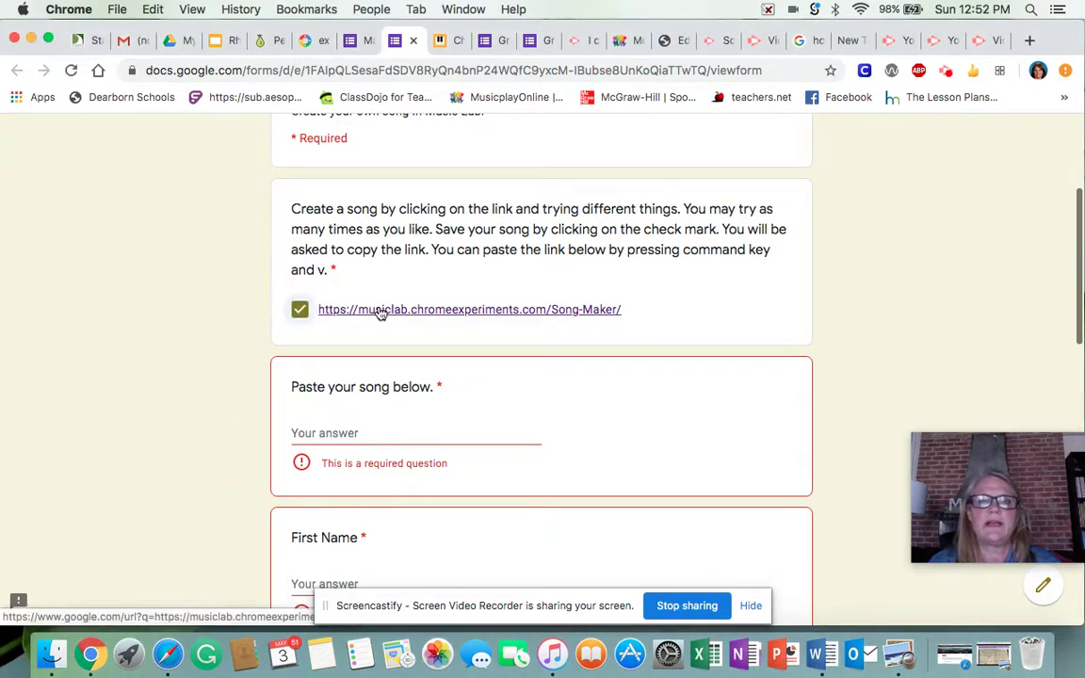
- Open a blank Song Maker song from the link, resize the browser window, and lower tempo to 117
left_click(382, 310)
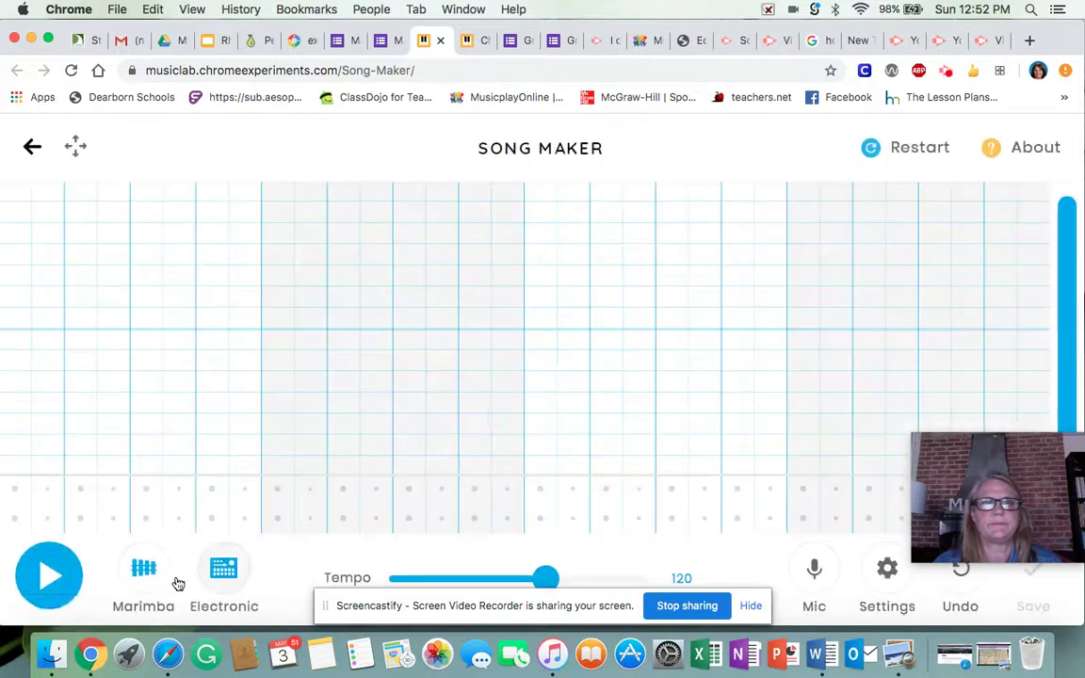
left_click_drag(17, 612, 35, 557)
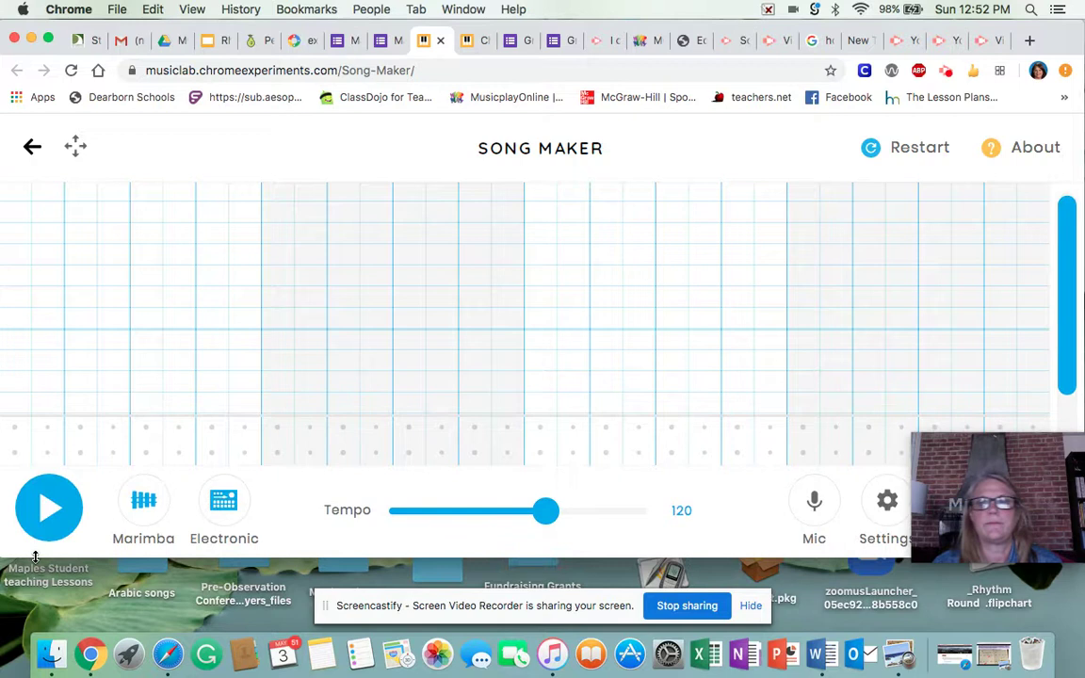
mouse_move(937, 539)
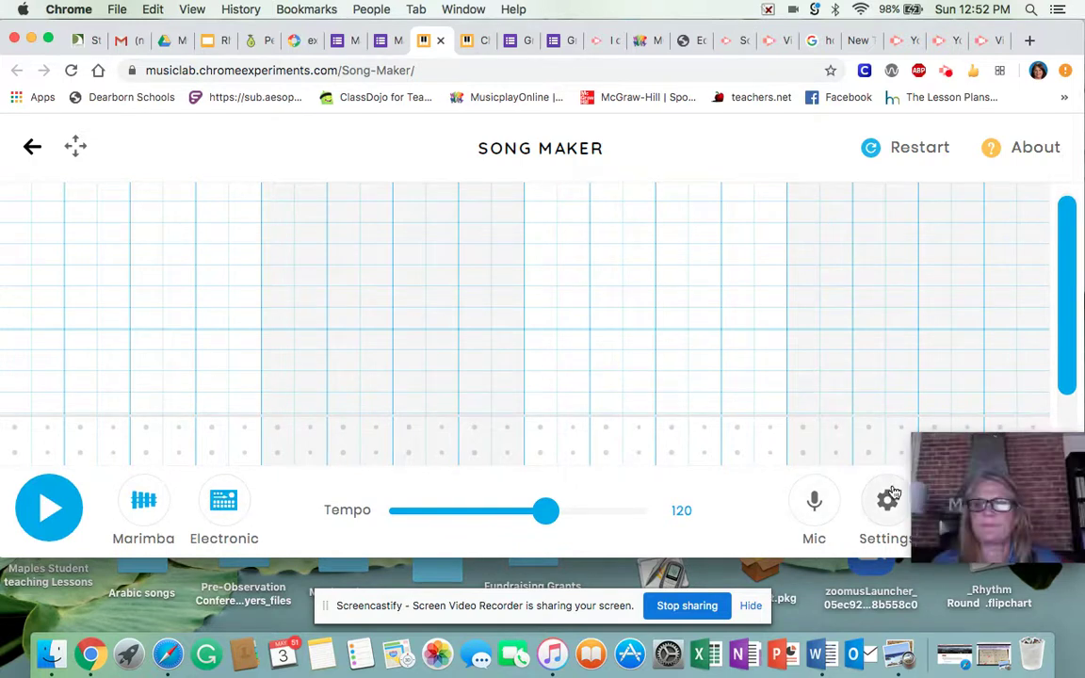
mouse_move(911, 440)
left_mouse_down()
mouse_move(908, 431)
mouse_move(919, 439)
left_mouse_up()
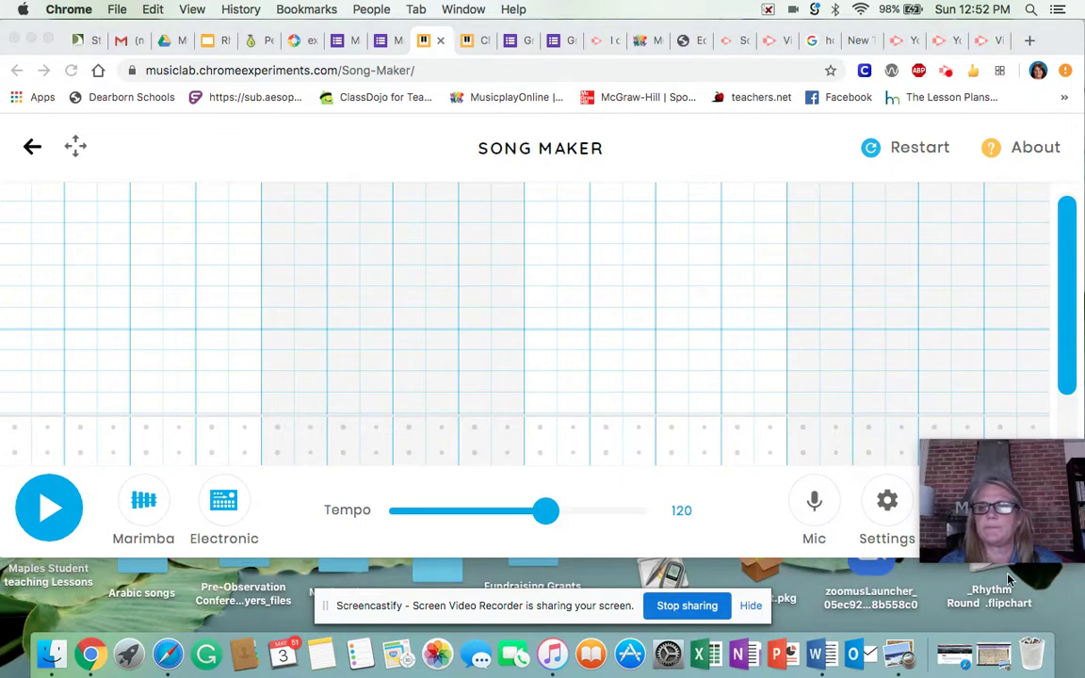
mouse_move(1005, 465)
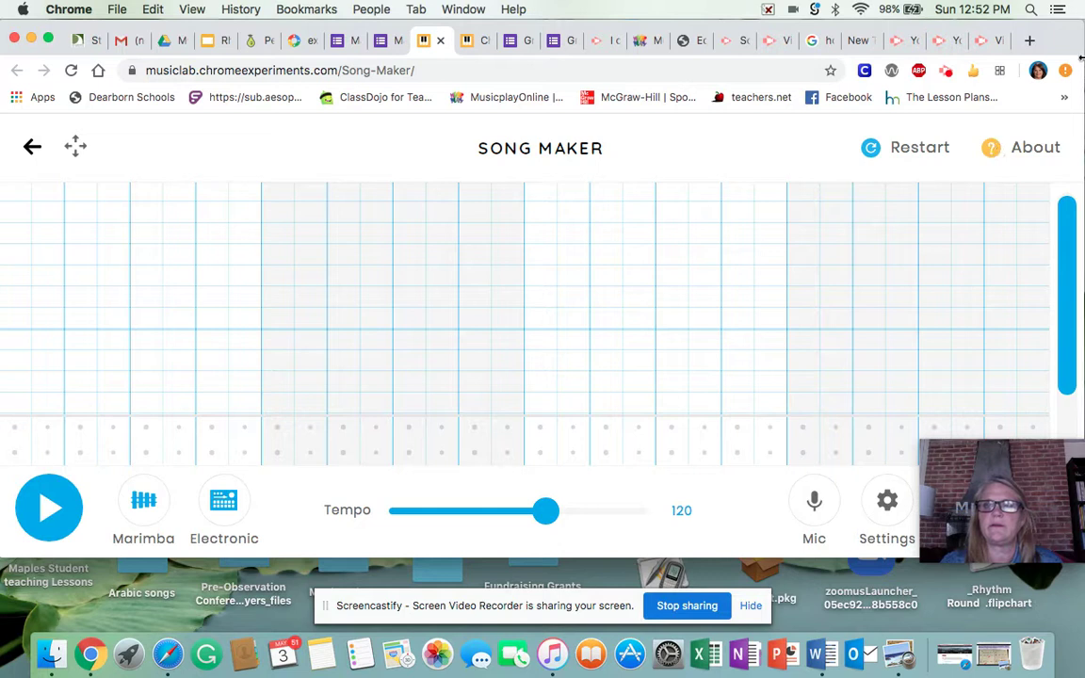
left_click_drag(1072, 58, 913, 106)
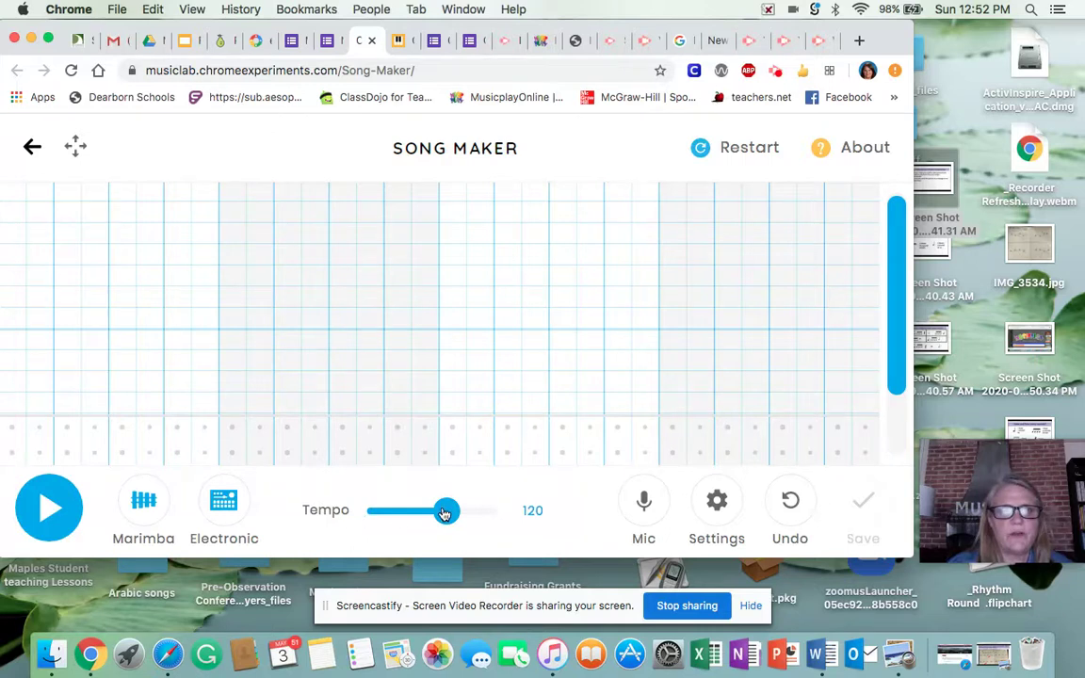
mouse_move(445, 512)
left_mouse_down()
mouse_move(420, 511)
mouse_move(455, 510)
mouse_move(446, 514)
left_mouse_up()
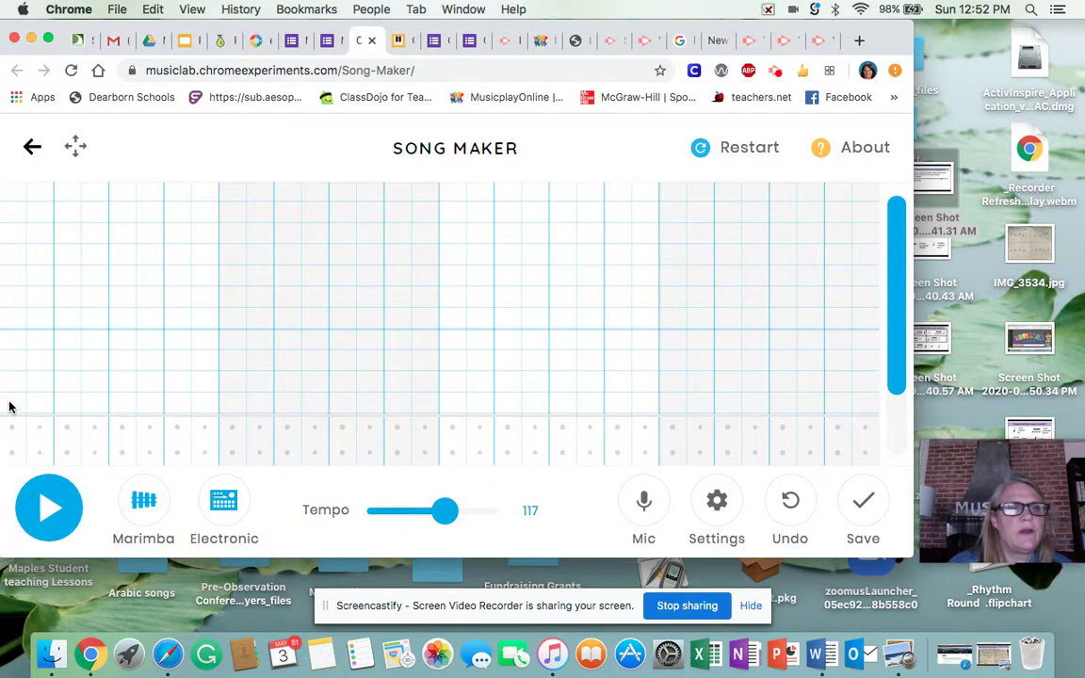
- Set the song to 2 bars and 4 beats per bar, keeping the Major scale from Middle C
left_click(718, 504)
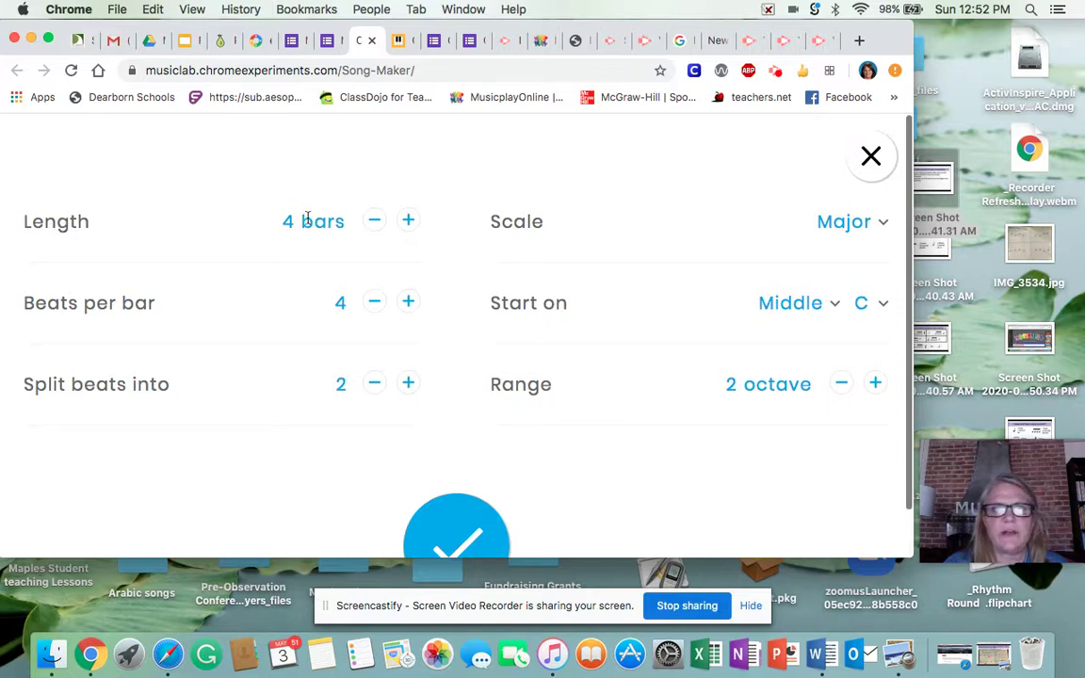
left_click(375, 222)
left_click(375, 222)
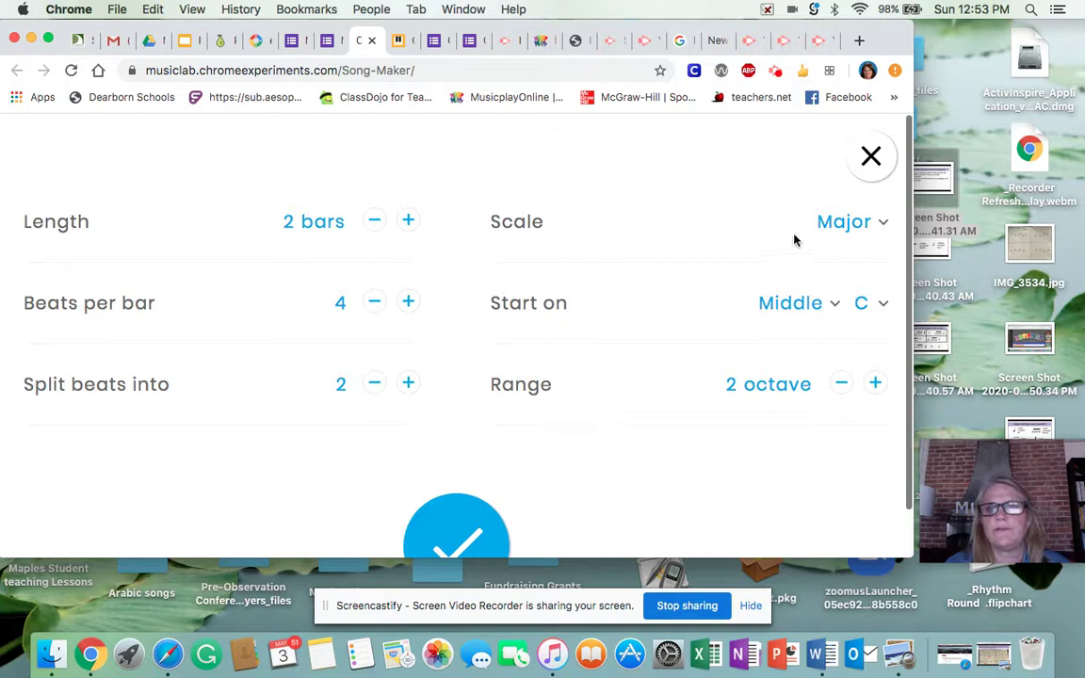
left_click(853, 223)
left_click(847, 226)
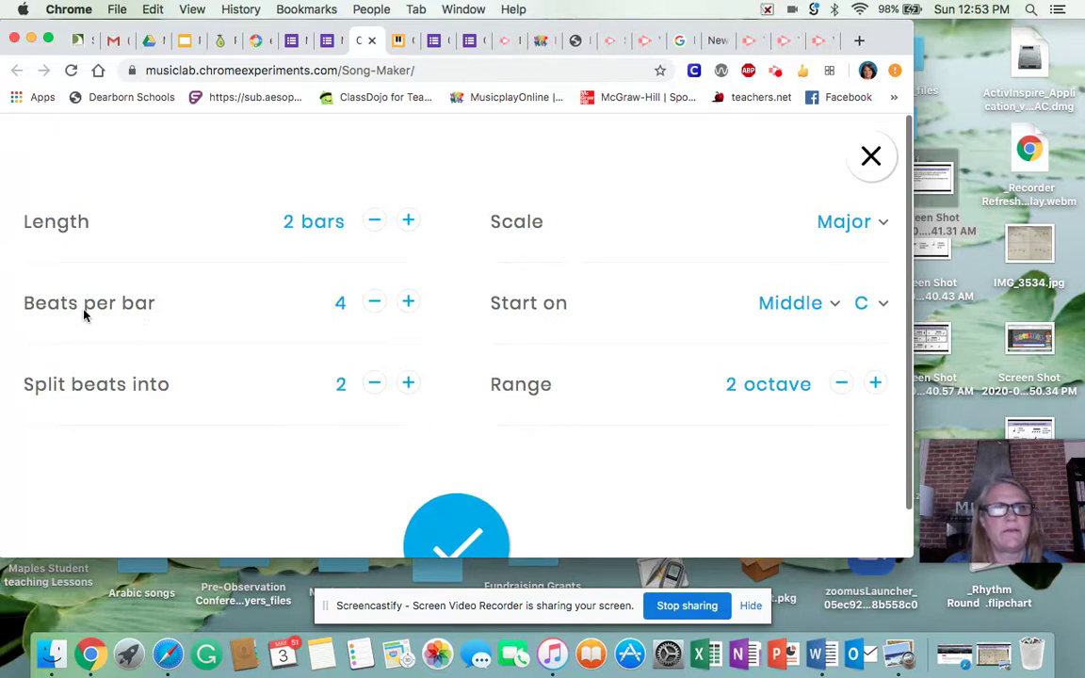
left_click(374, 302)
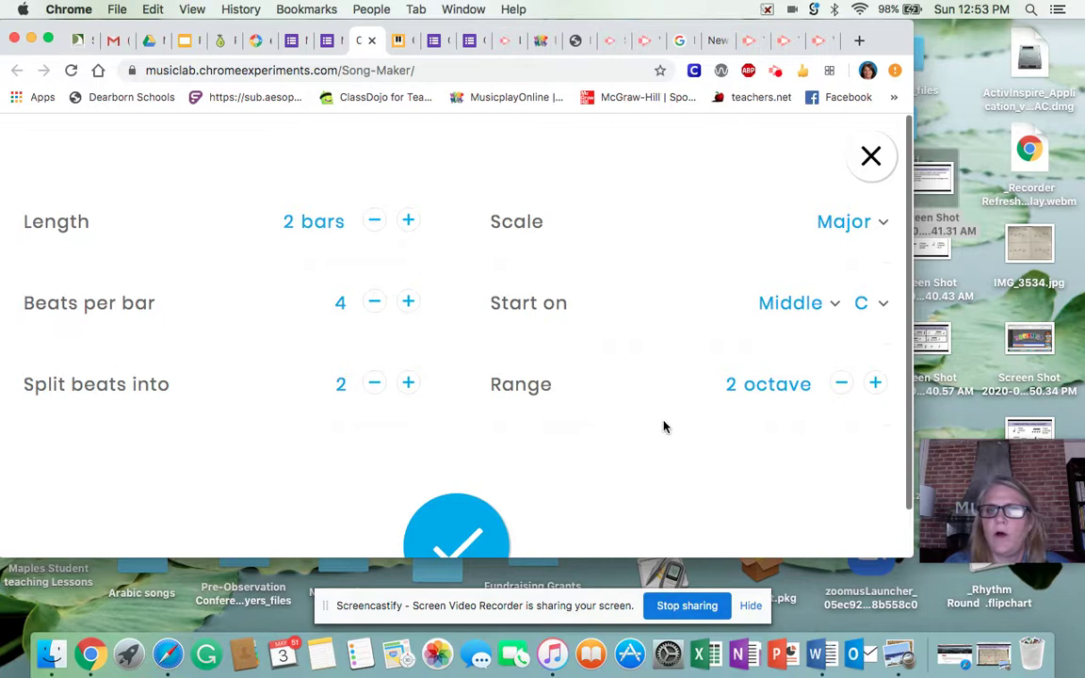
left_click(444, 535)
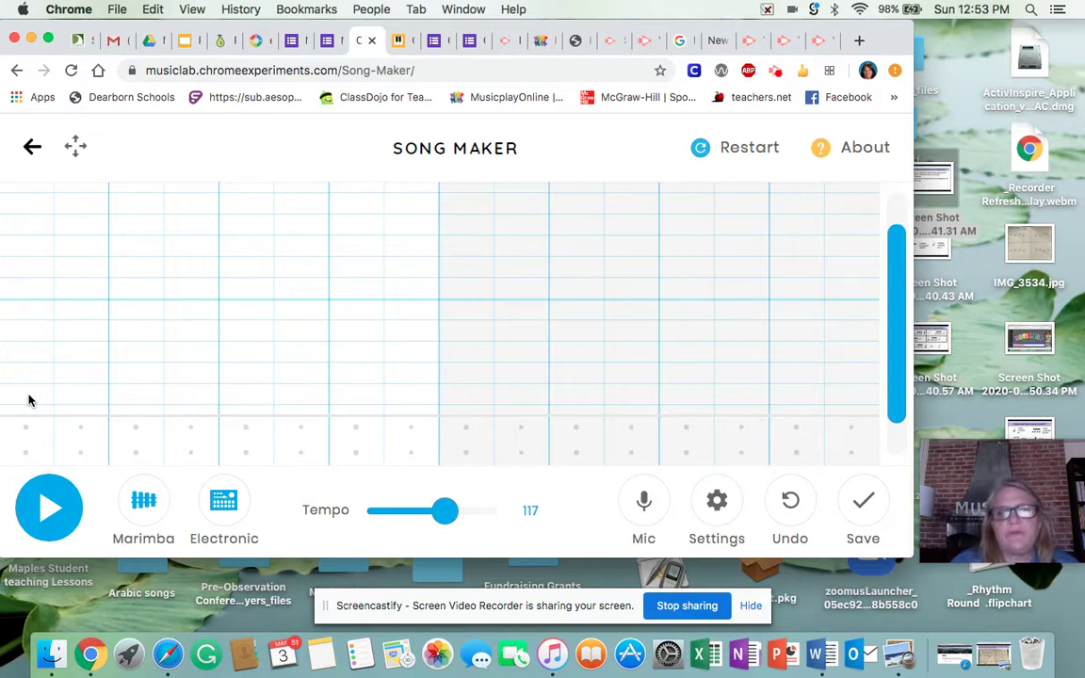
- Place the first-bar notes: red, yellow, orange, dark green, then light green
scroll(31, 405, "down", 2)
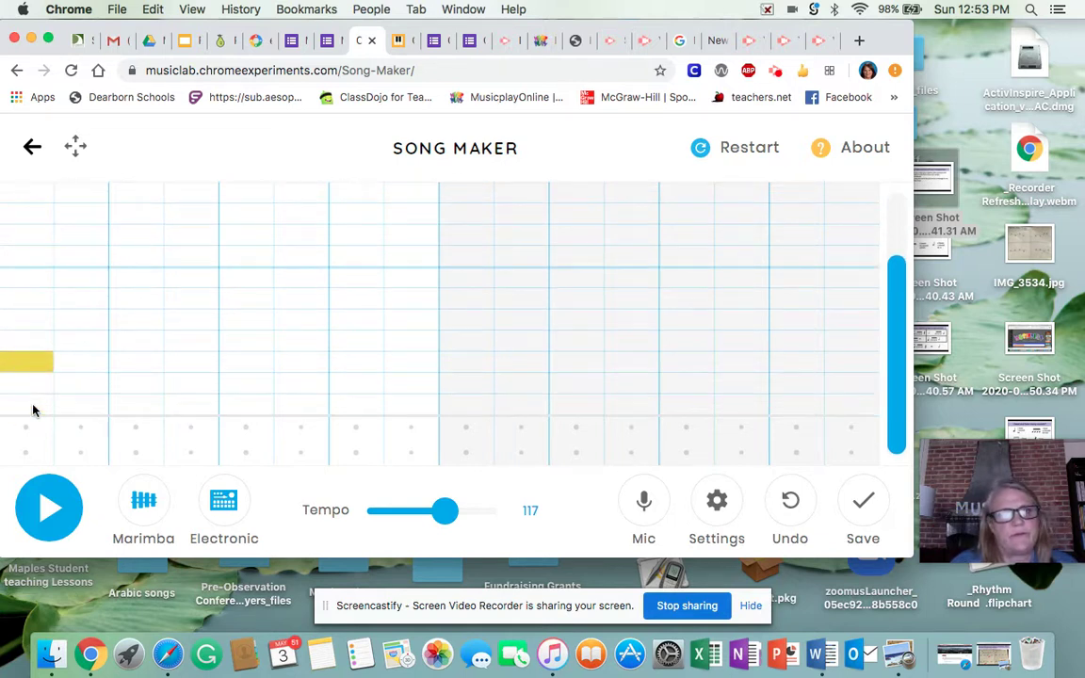
left_click(133, 405)
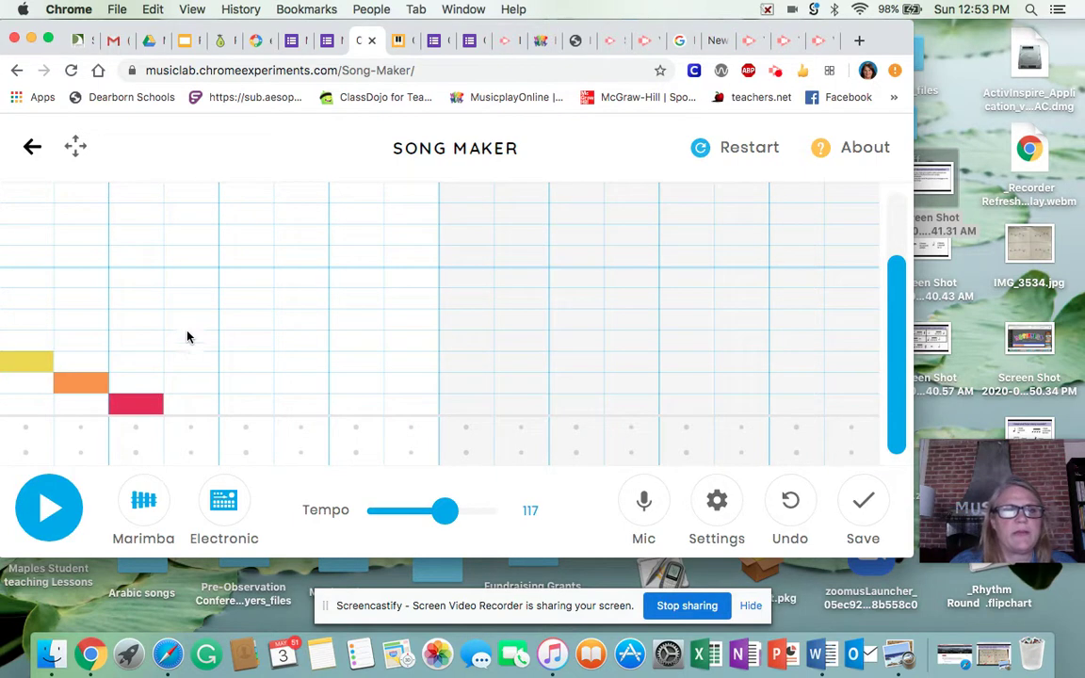
left_click(244, 364)
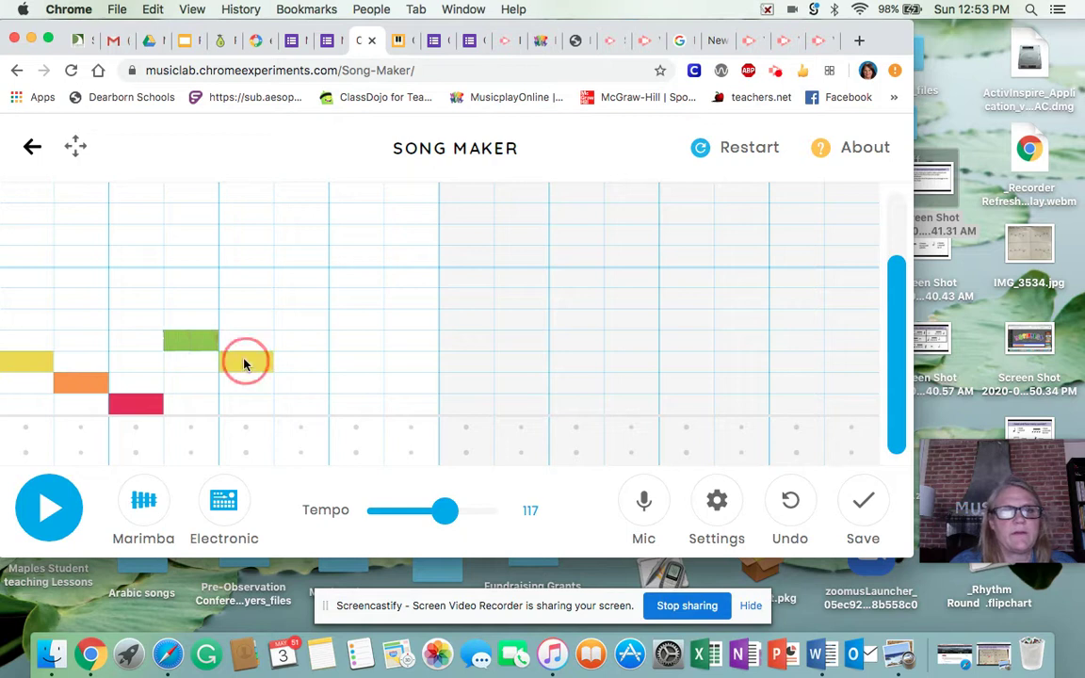
left_click(290, 385)
left_click(353, 317)
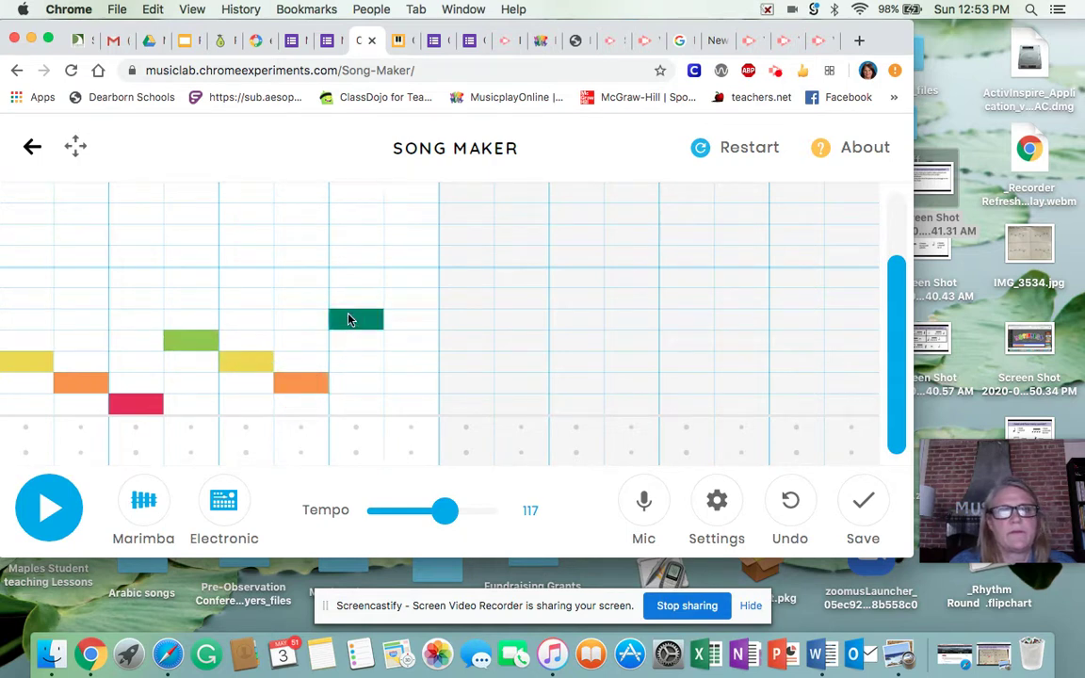
left_click(411, 342)
- Fill the second bar with yellow, orange, orange, yellow, yellow, orange, and a closing red note
left_click(449, 365)
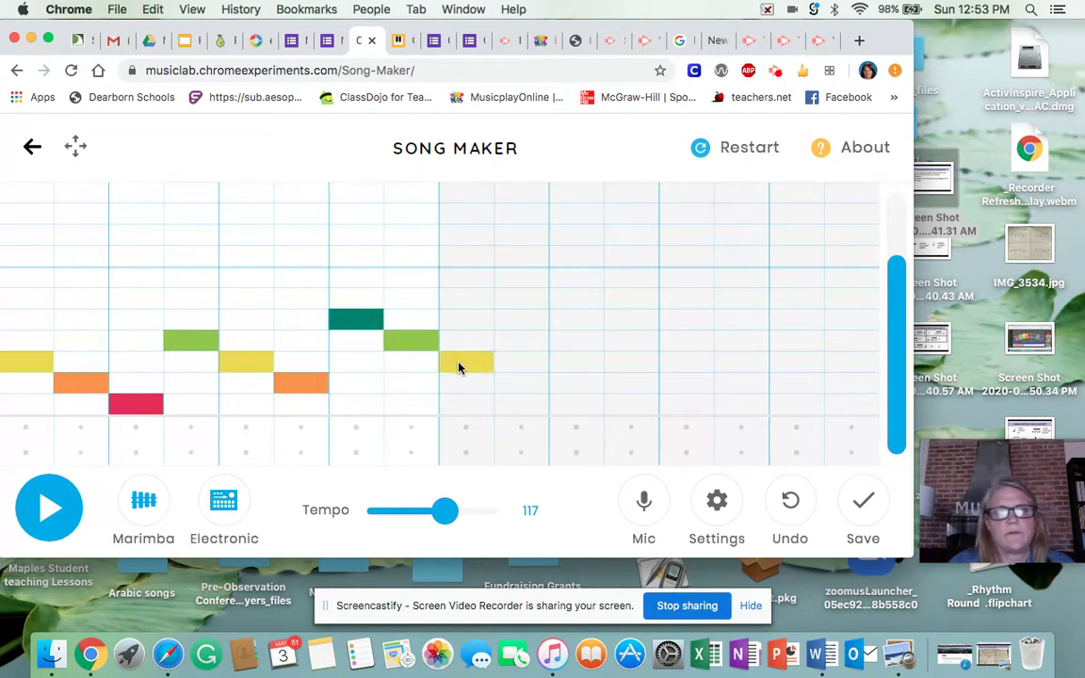
left_click(509, 386)
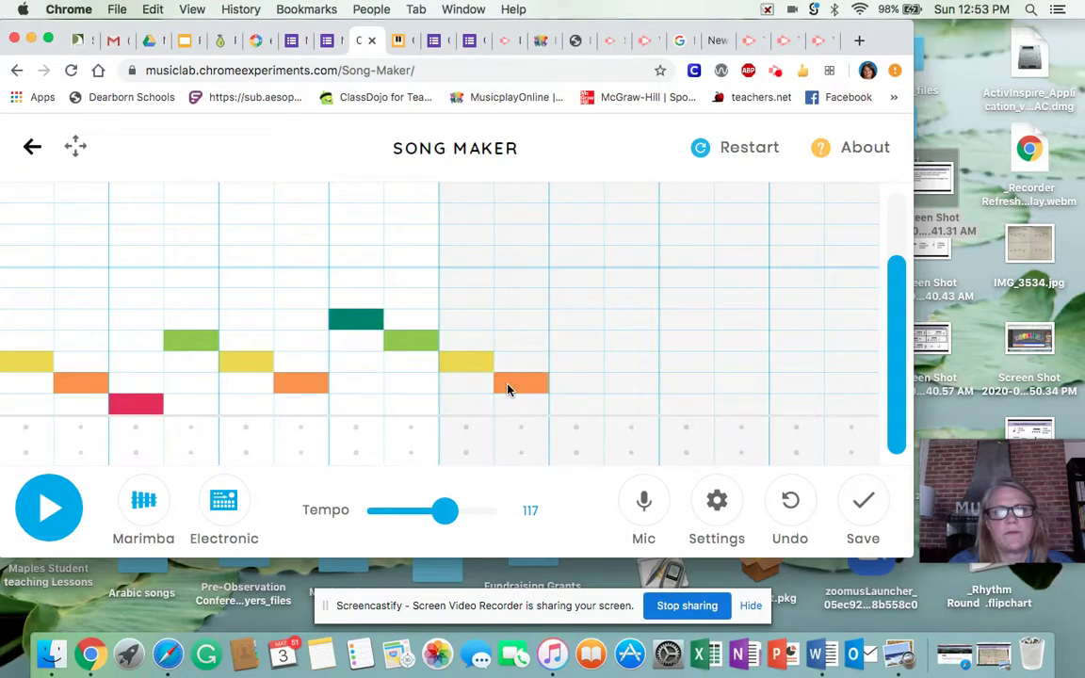
left_click(569, 382)
left_click(631, 364)
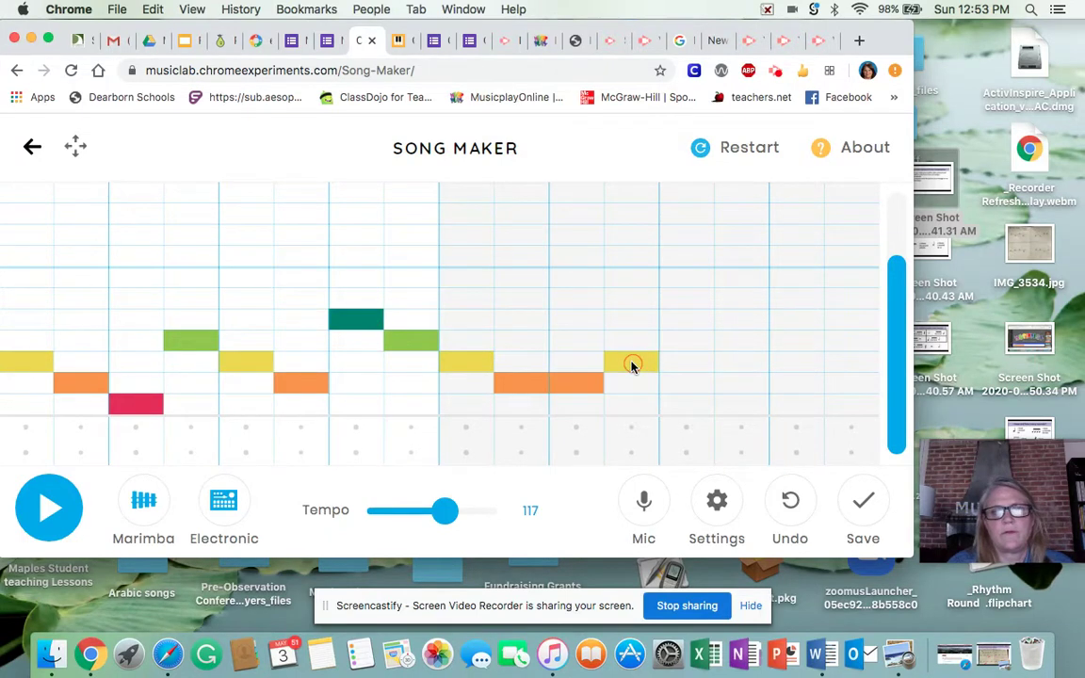
left_click(689, 369)
left_click(724, 387)
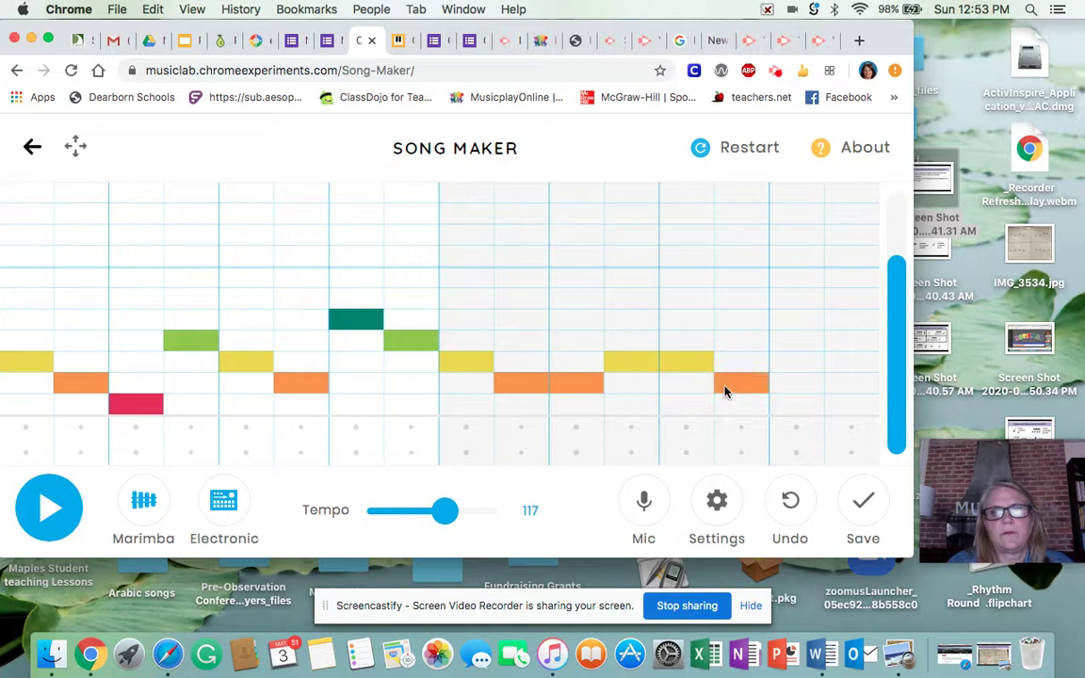
left_click(791, 406)
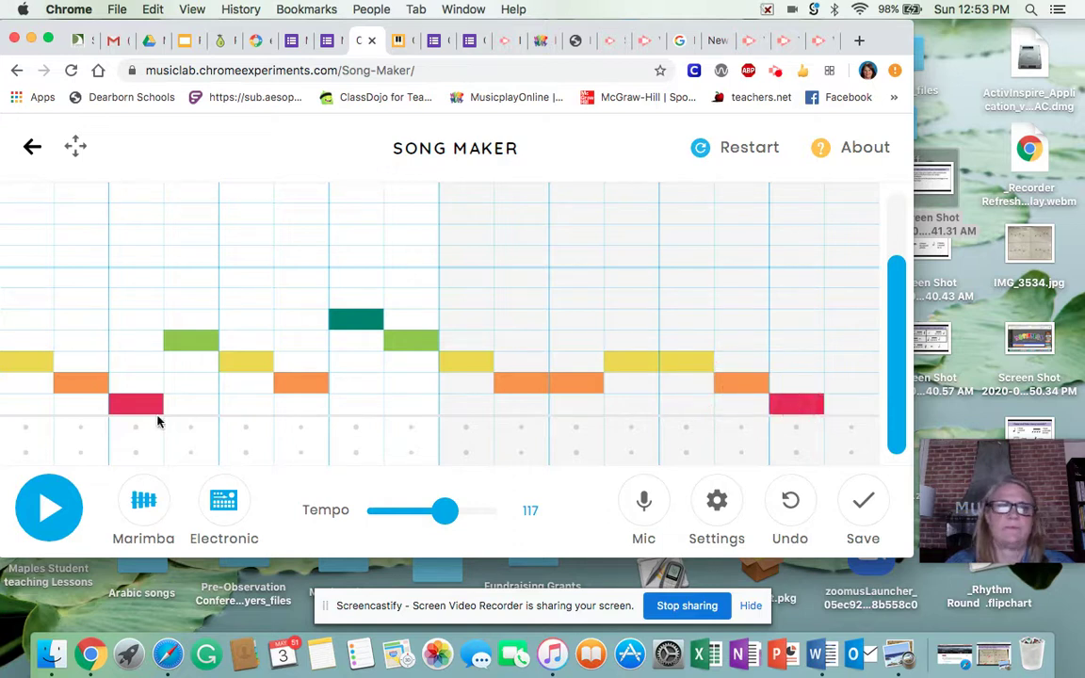
- Play the melody back, stop it, and switch the melody instrument to Piano
left_click(43, 510)
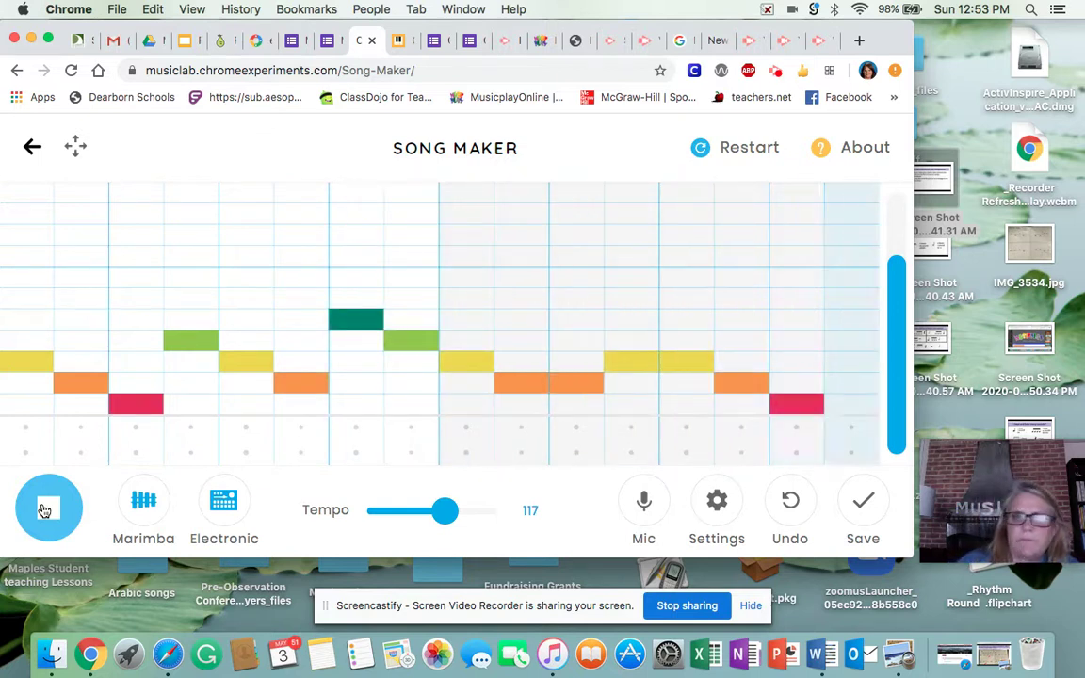
left_click(45, 509)
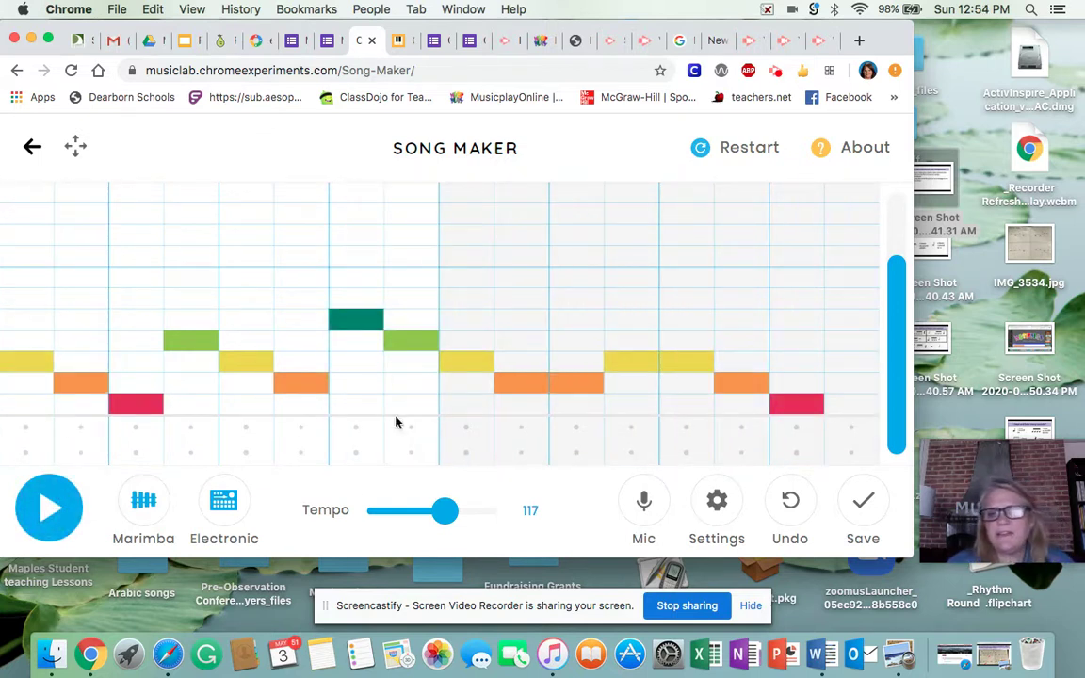
left_click(146, 509)
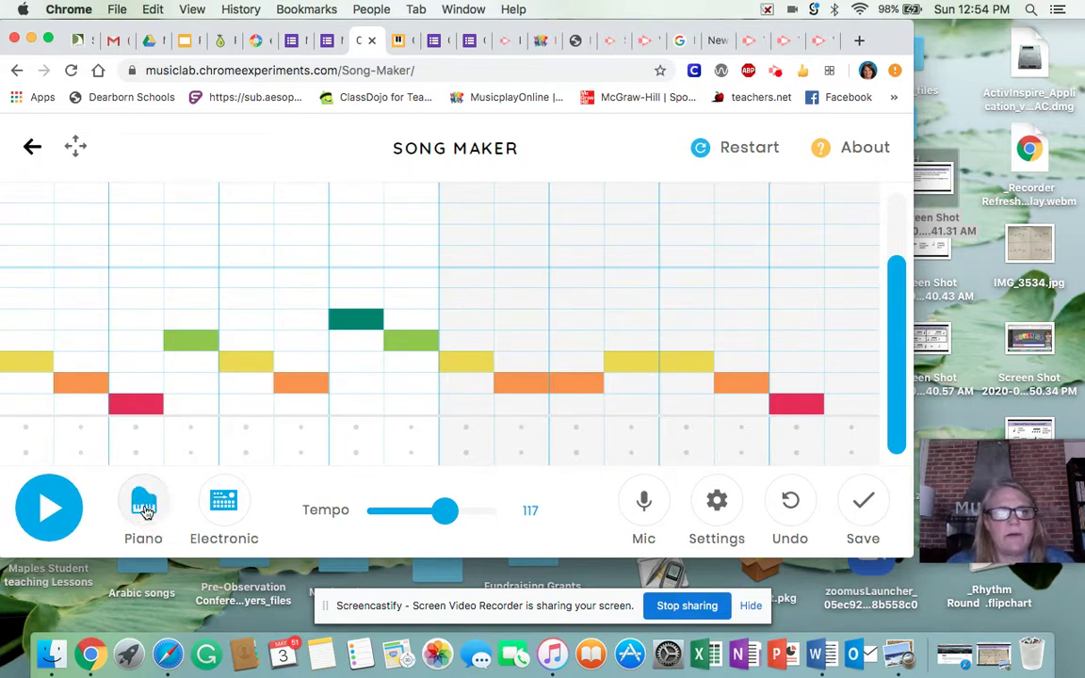
- Switch the percussion to Blocks and add triangle hits in columns 3, 5 and 7
left_click(223, 507)
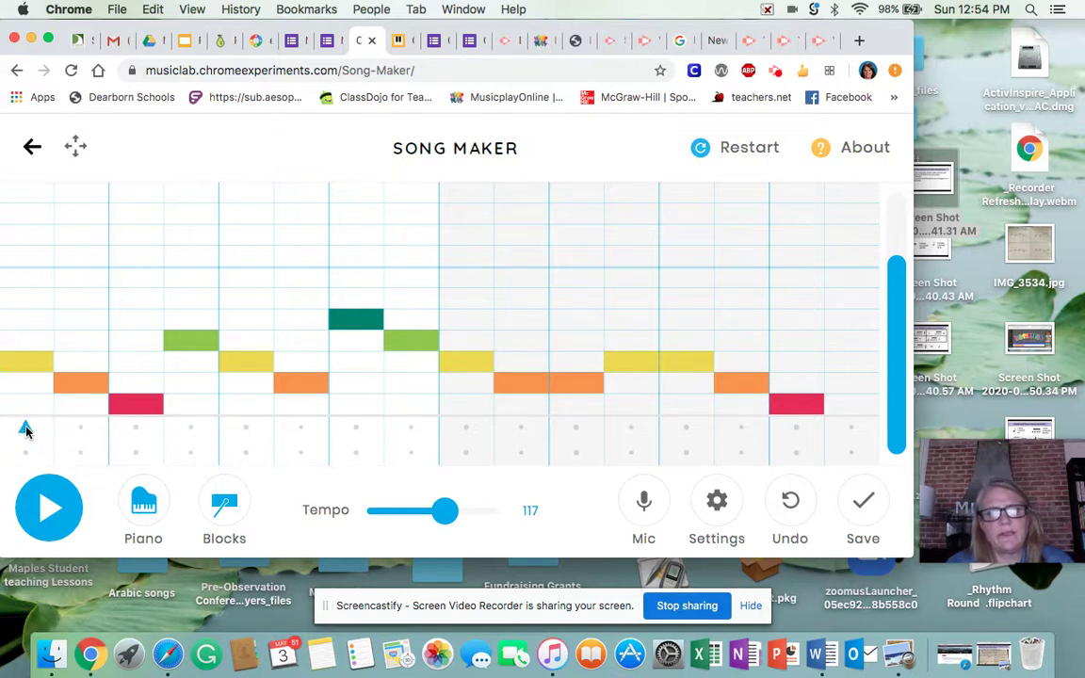
left_click(136, 429)
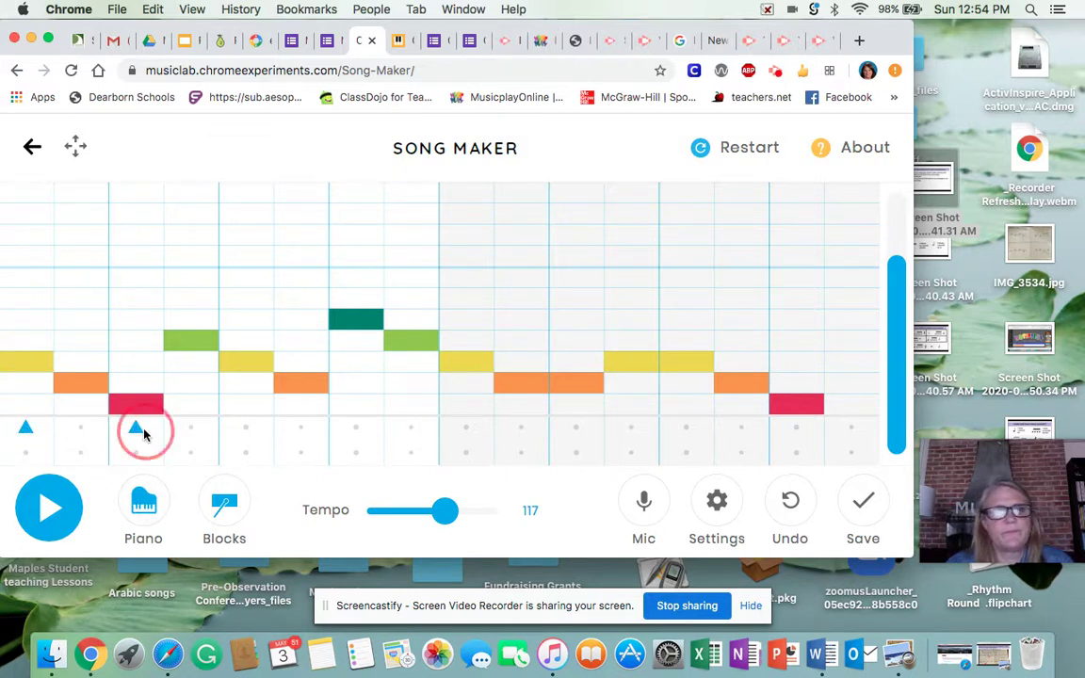
left_click(244, 428)
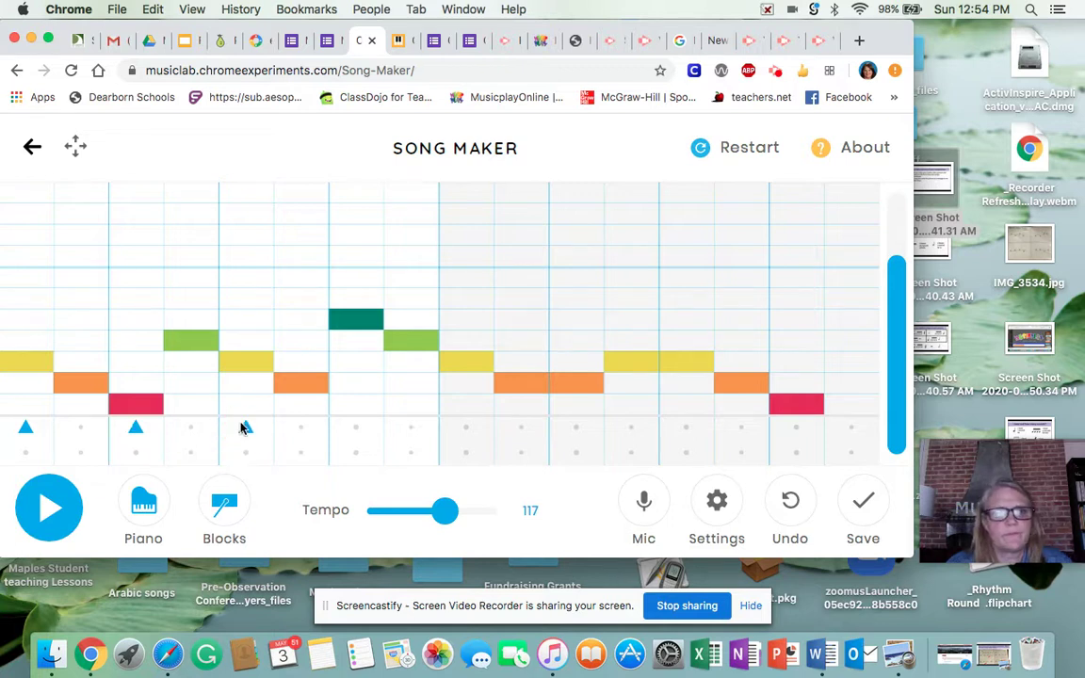
left_click(355, 428)
- Add circle block hits in the second bar, including the last column, then play the song
left_click(520, 453)
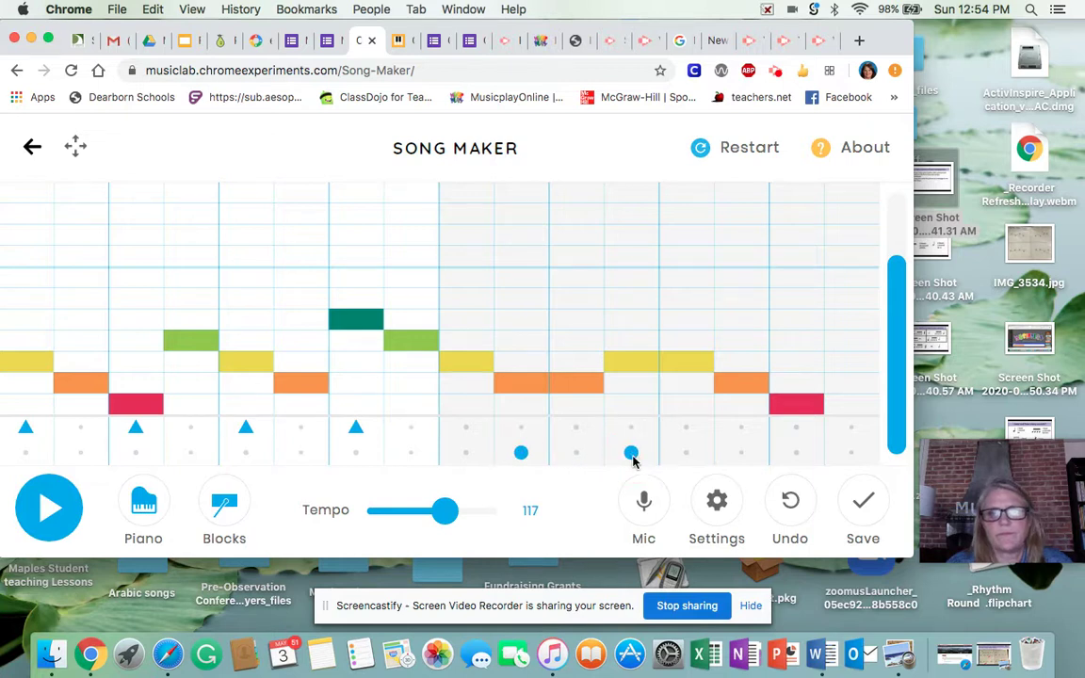
left_click(851, 453)
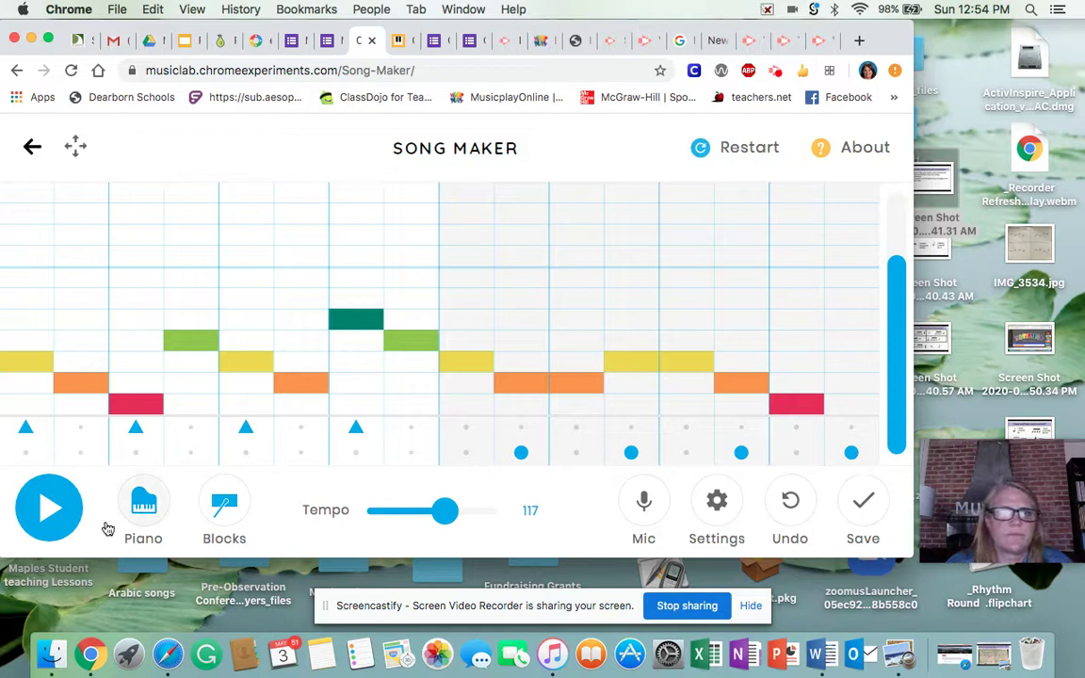
left_click(44, 517)
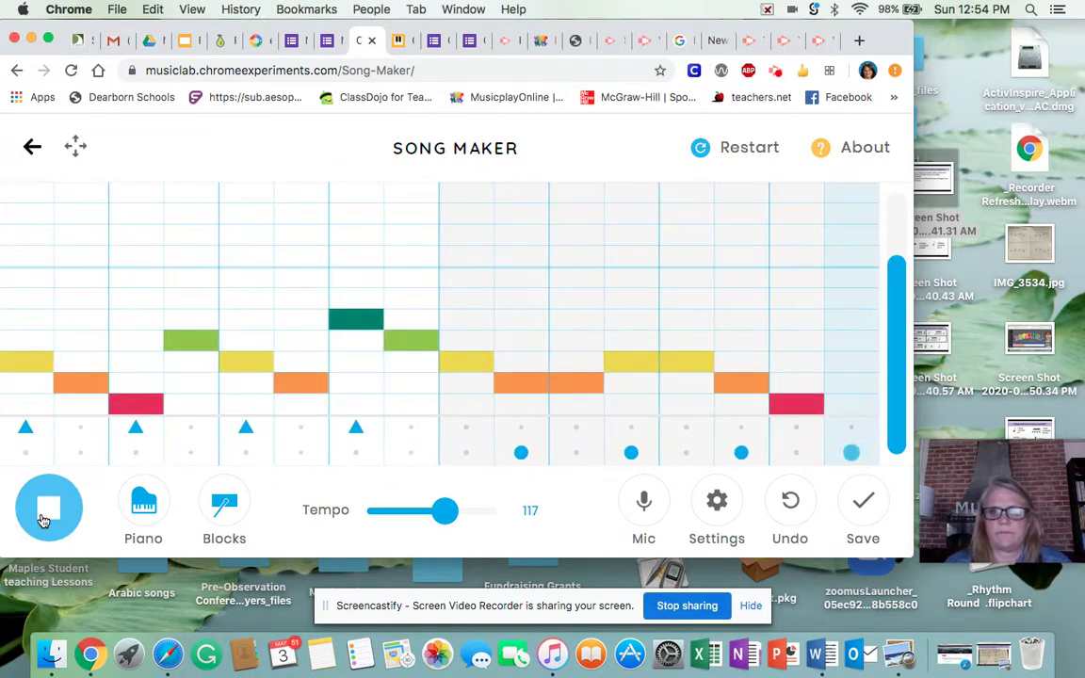
- Shift the bar-one triangle hits one column later onto the off-beats and replay the song
left_click(43, 521)
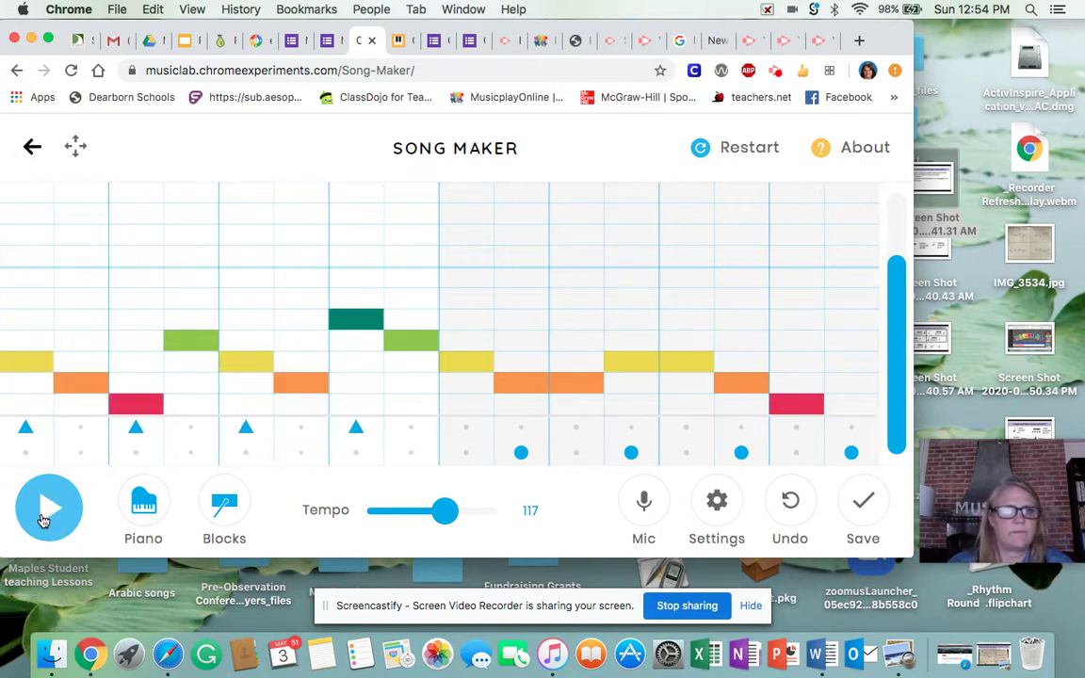
left_click(26, 430)
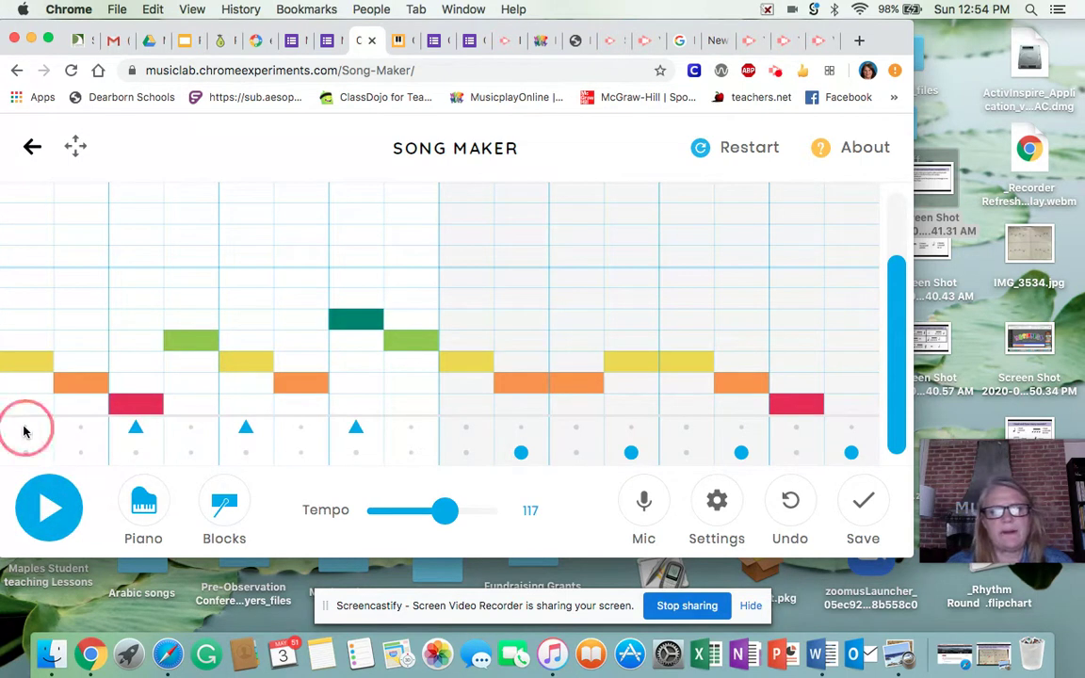
left_click(135, 429)
left_click(191, 430)
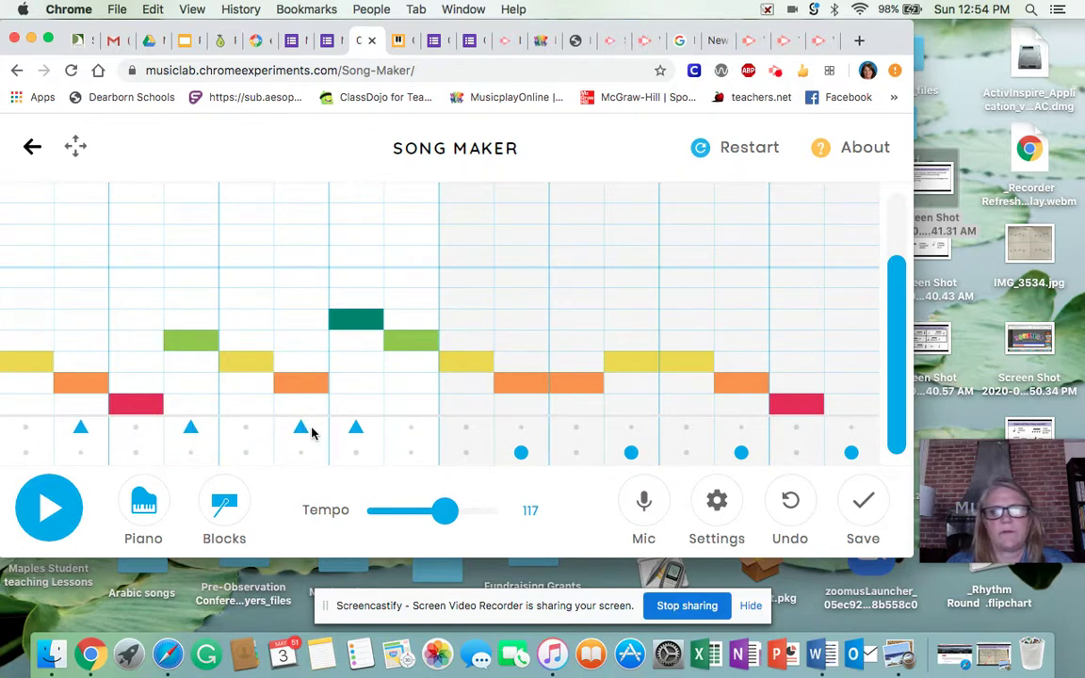
left_click(408, 431)
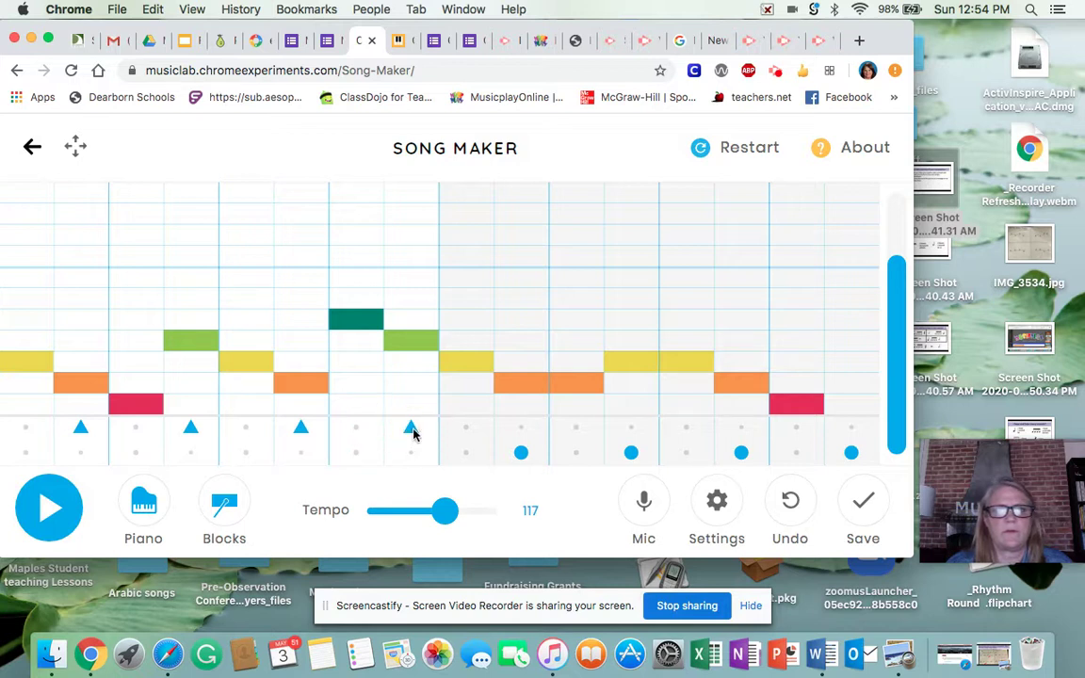
left_click(41, 518)
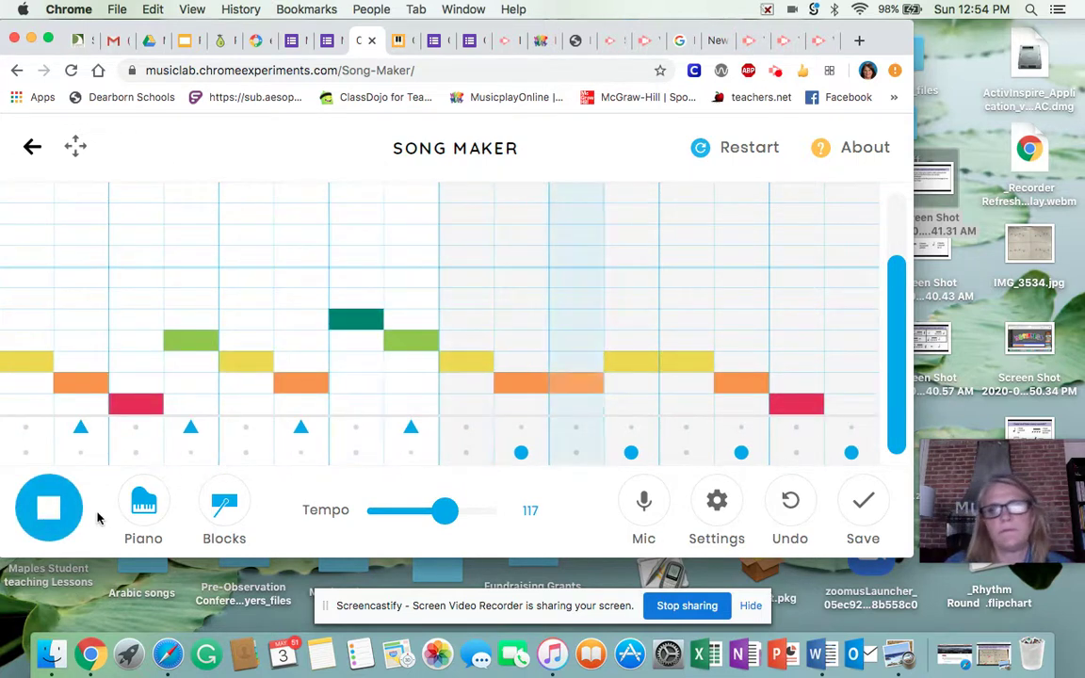
left_click(41, 517)
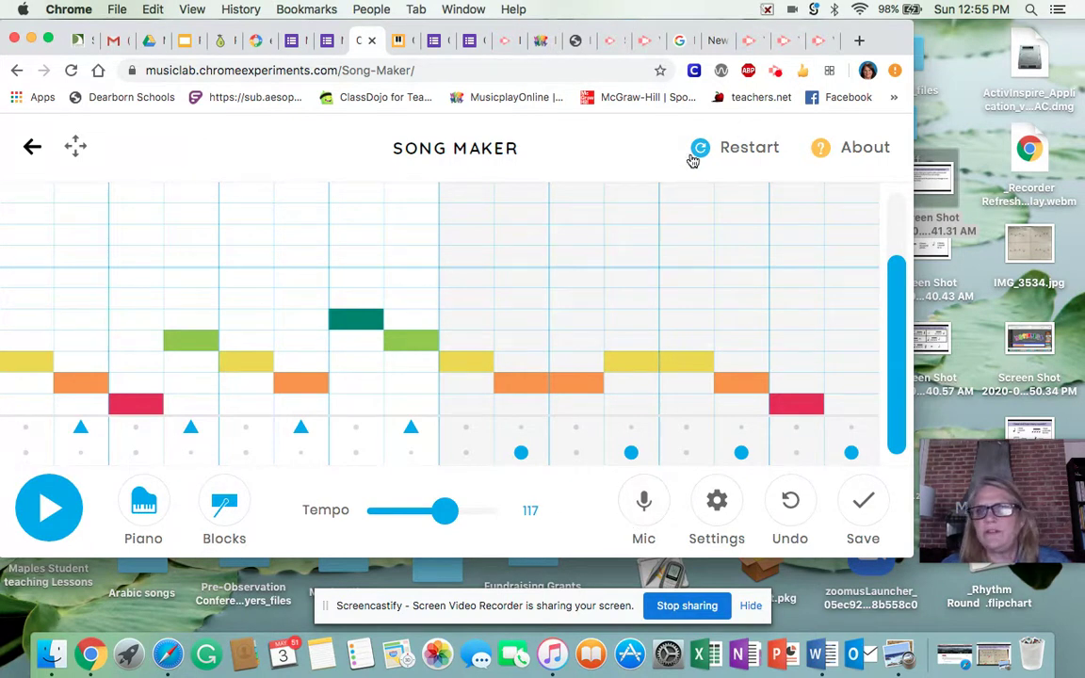
left_click(648, 507)
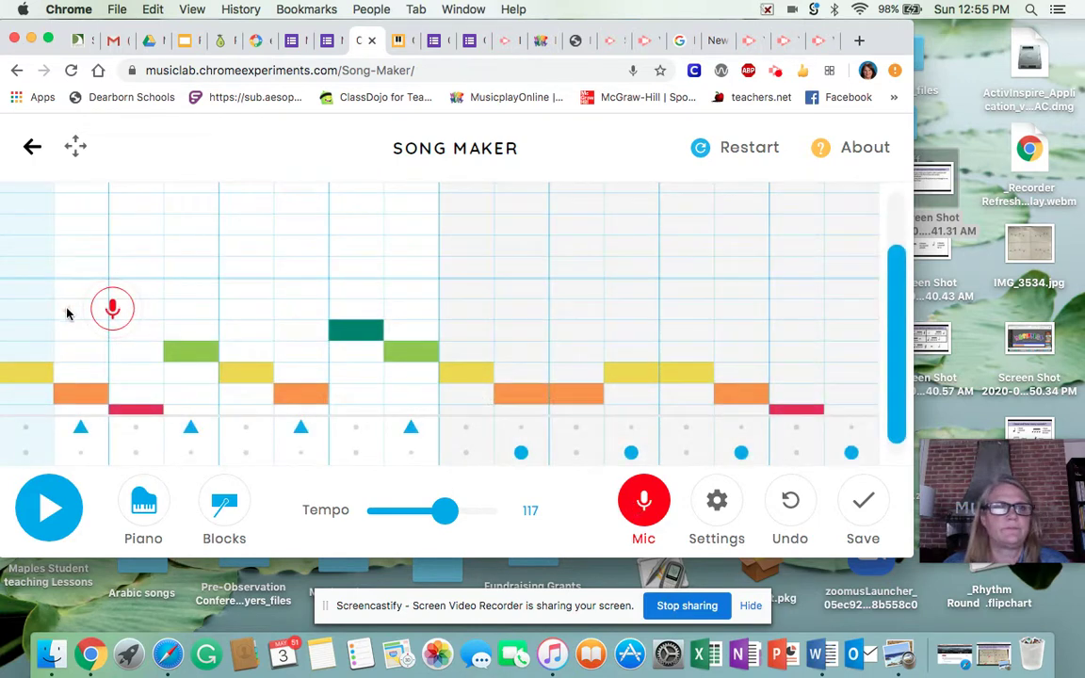
left_click(114, 313)
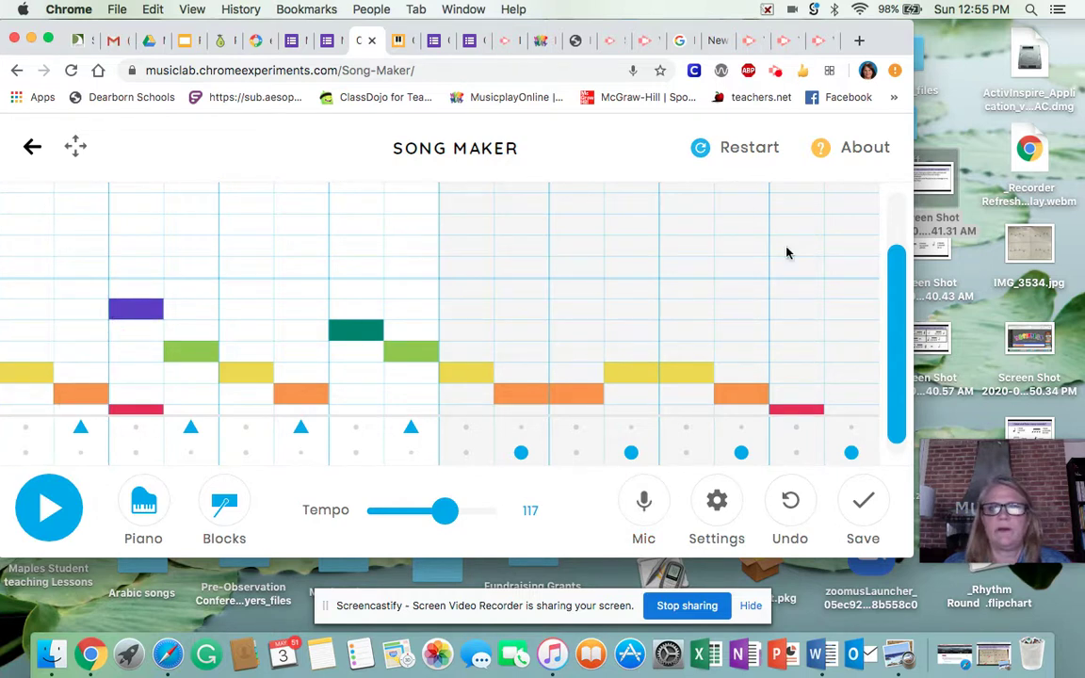
left_click(792, 512)
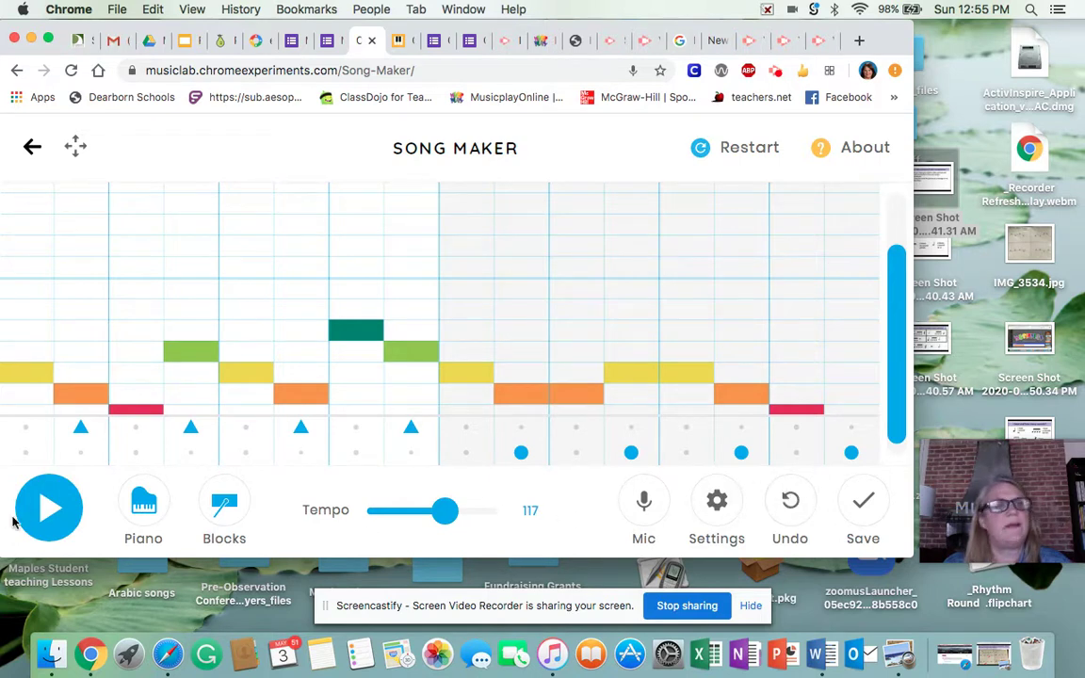
left_click(49, 513)
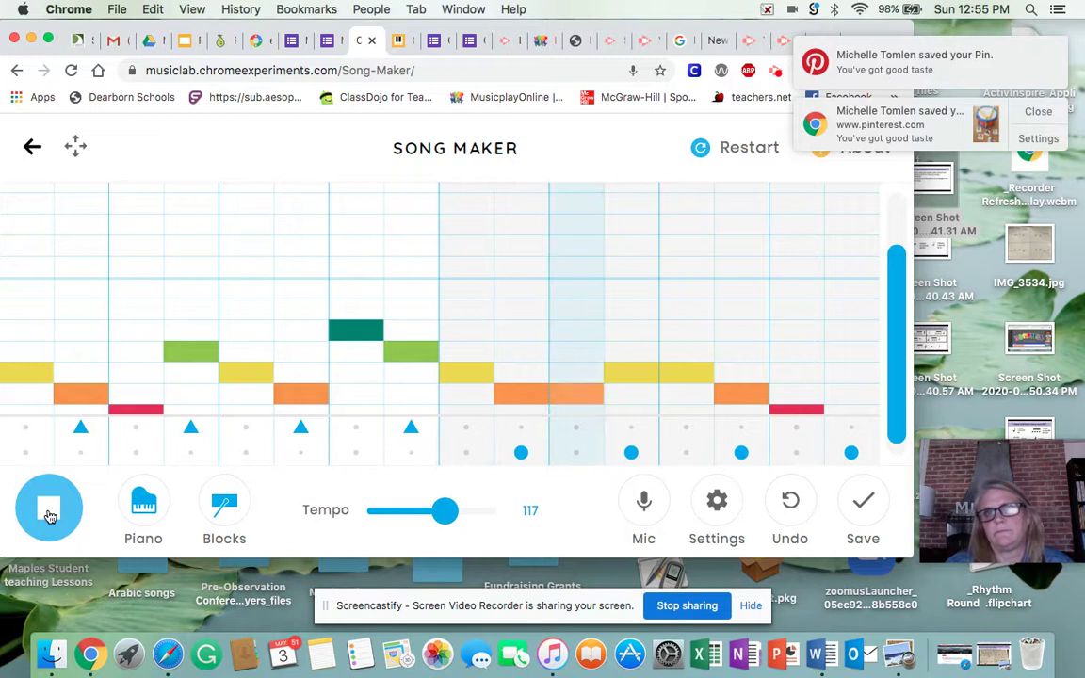
left_click(50, 516)
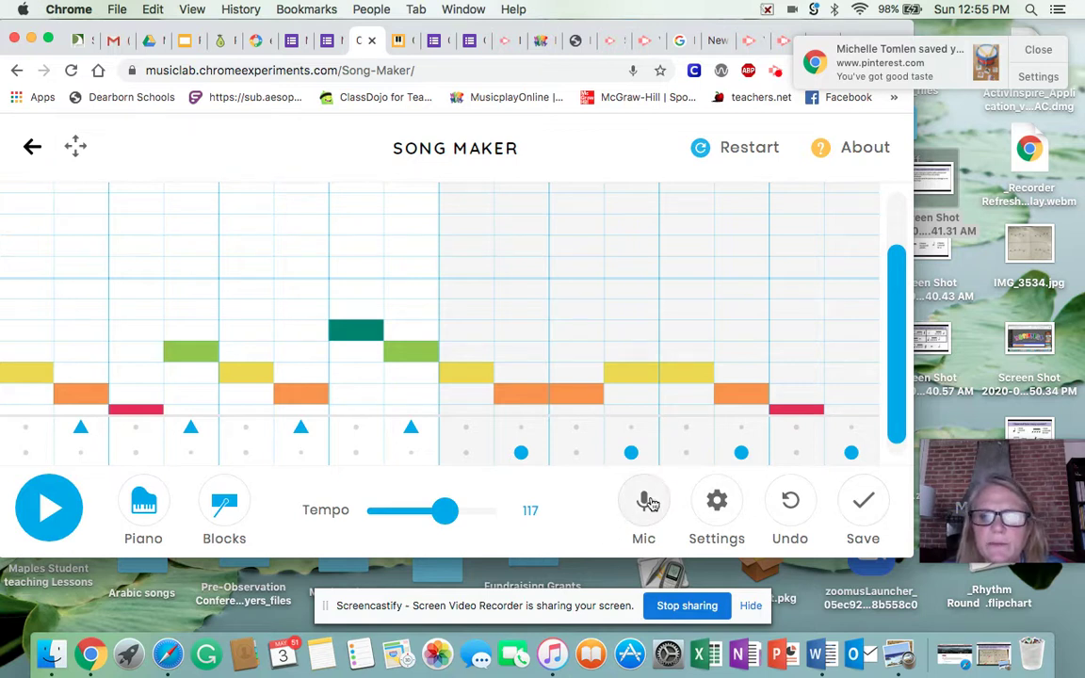
- Save the song, copy its share link, close the share dialog, and return to the Google Form
left_click(862, 503)
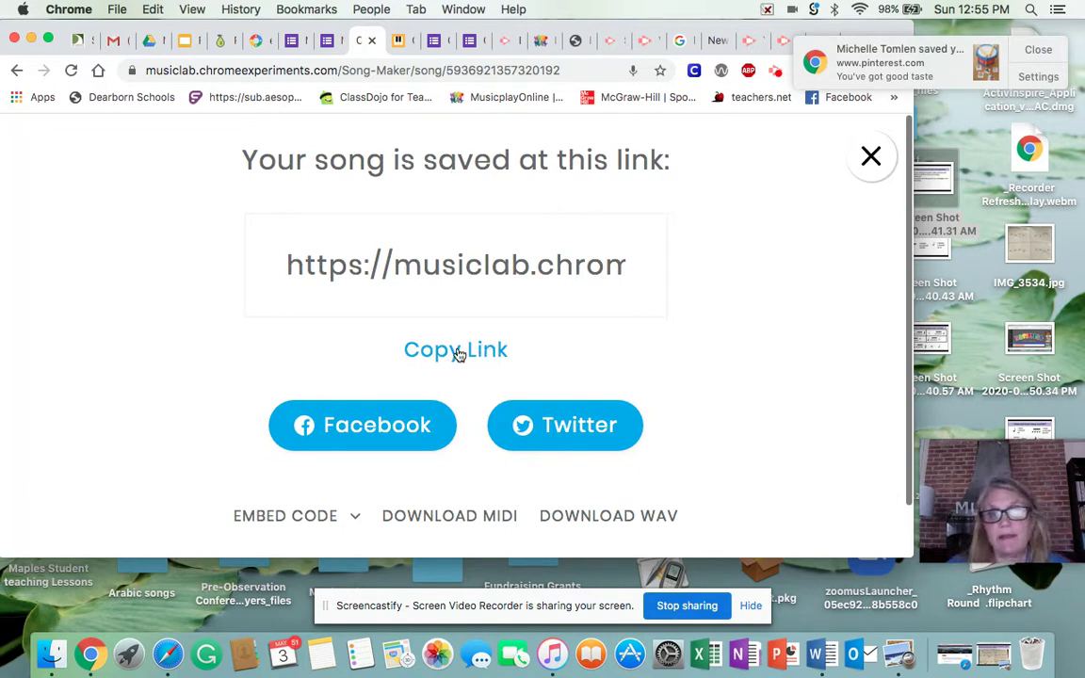
left_click(458, 350)
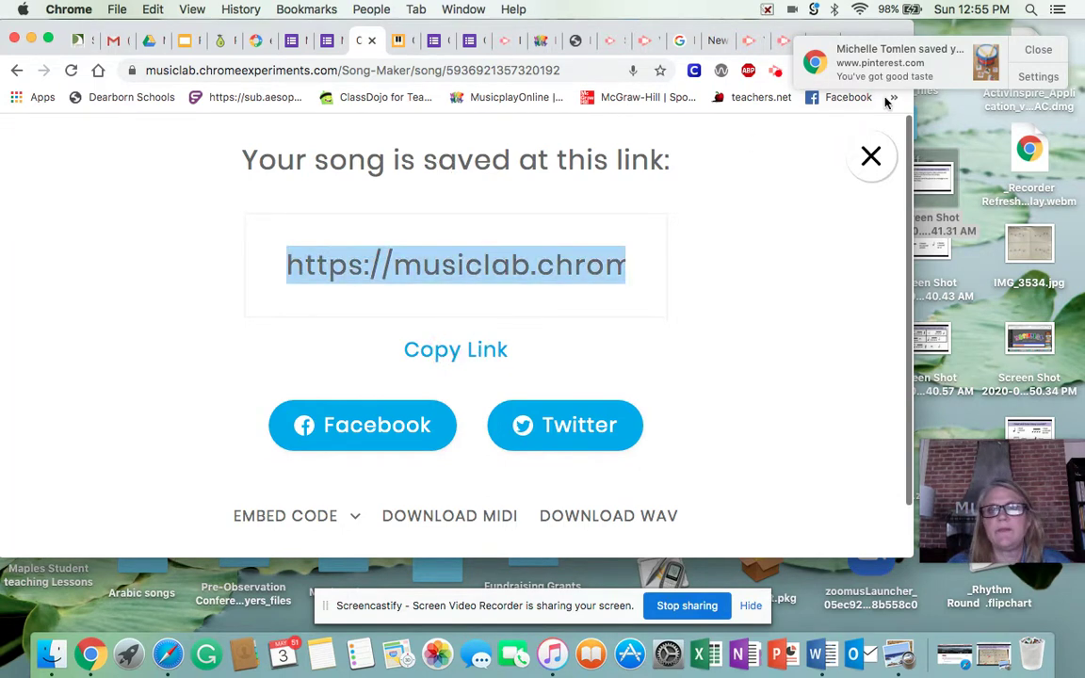
left_click(871, 158)
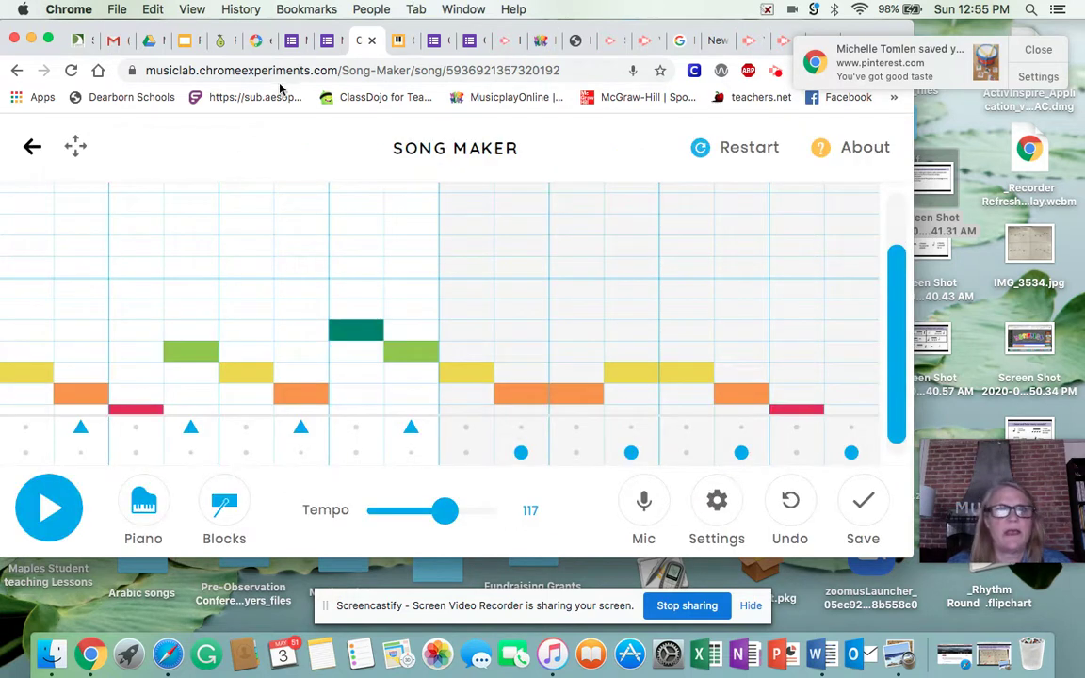
left_click(327, 41)
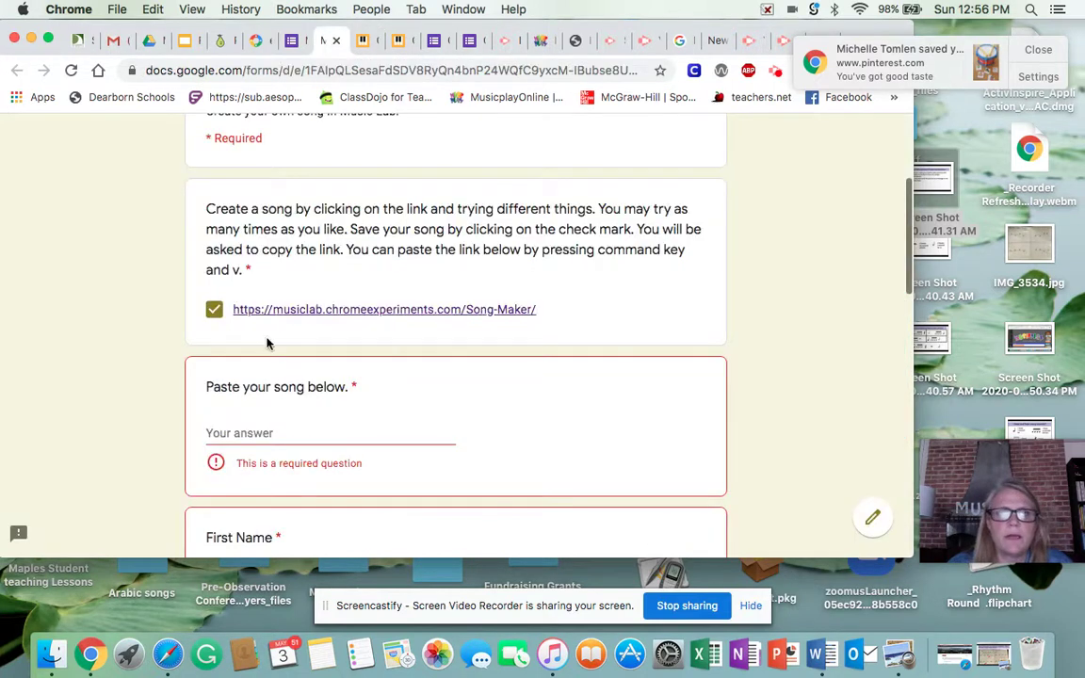
- Paste the copied Song Maker link as the answer to the song question
left_click(215, 433)
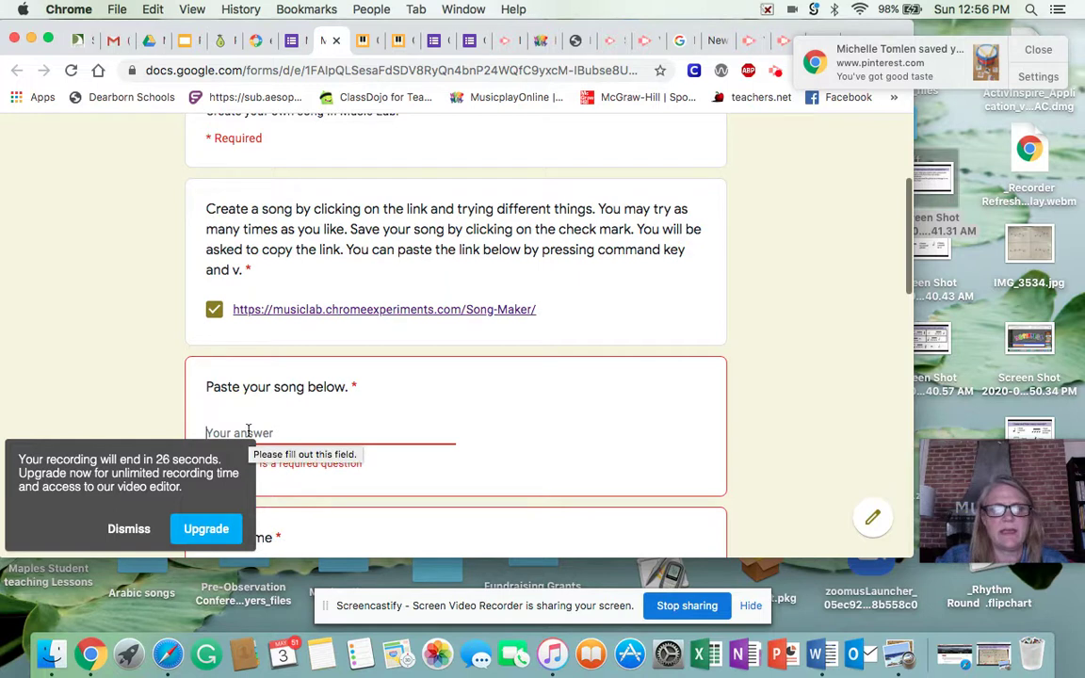
key("super+v")
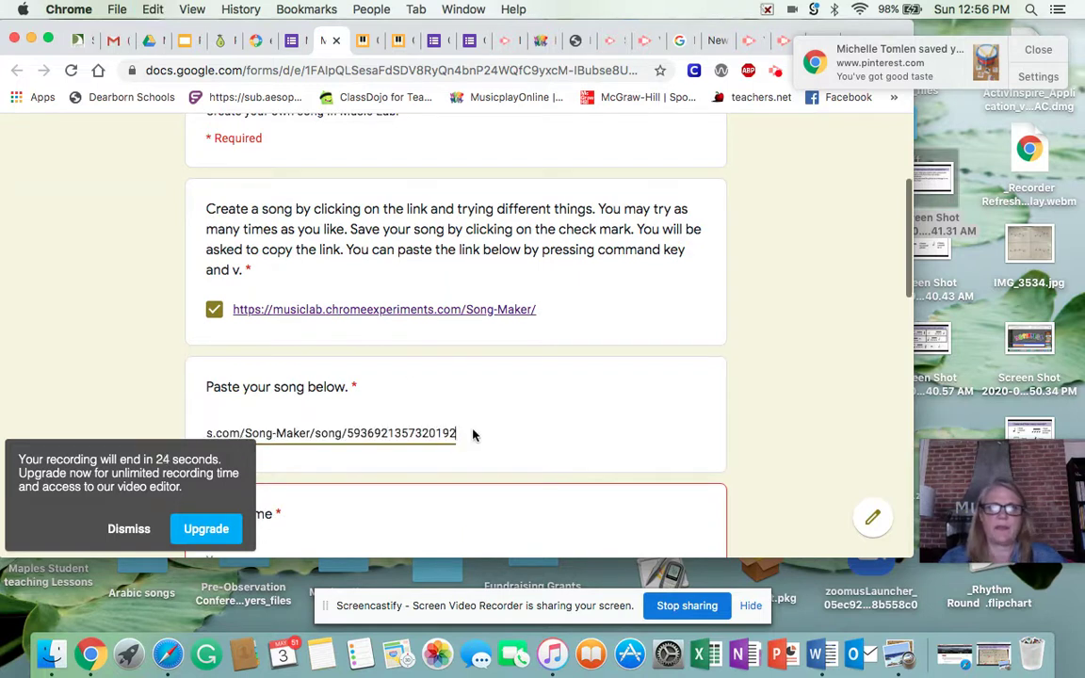
left_click(475, 433)
scroll(475, 433, "down", 5)
scroll(462, 394, "down", 2)
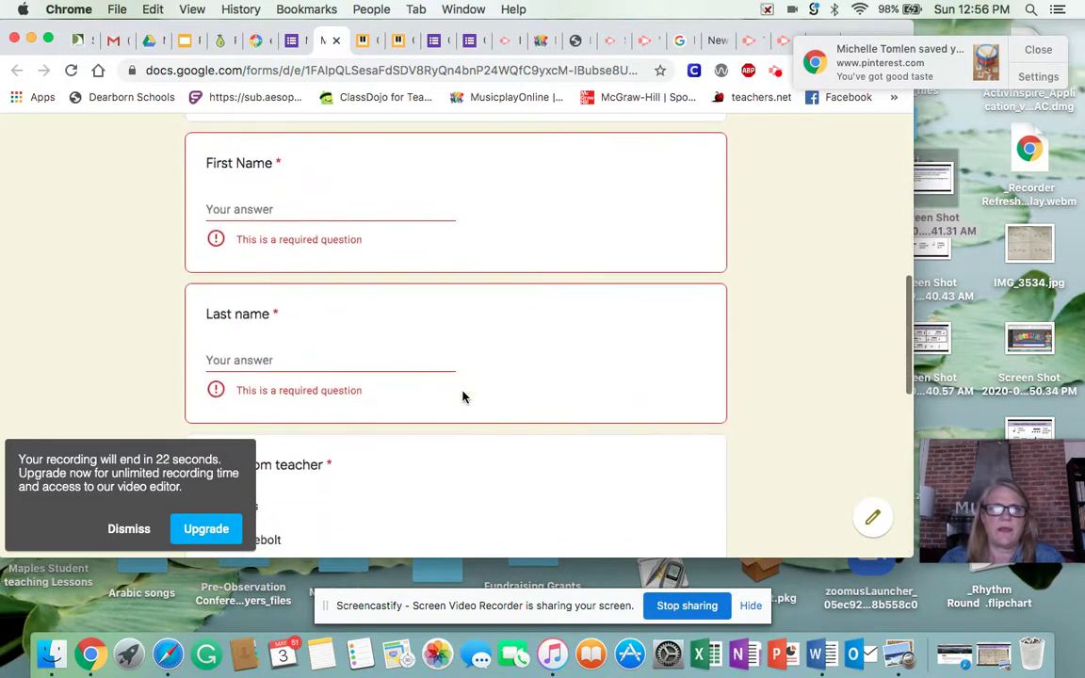
scroll(375, 230, "up", 3)
left_click(431, 217)
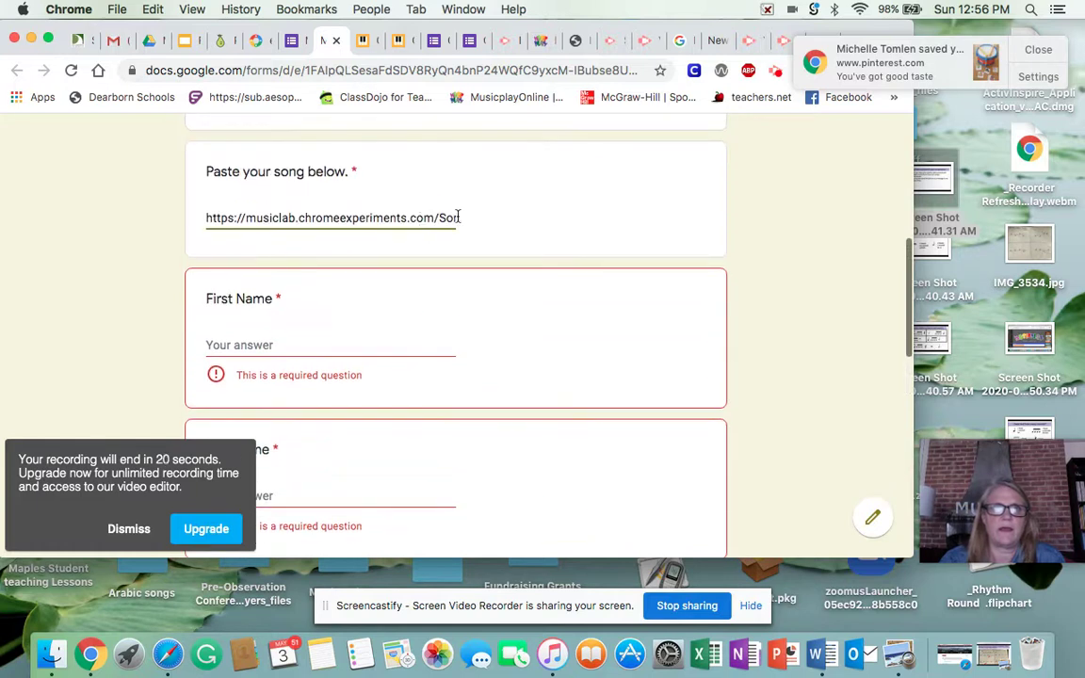
- Enter the student's first name and last name in their fields
left_click(257, 339)
scroll(285, 388, "down", 1)
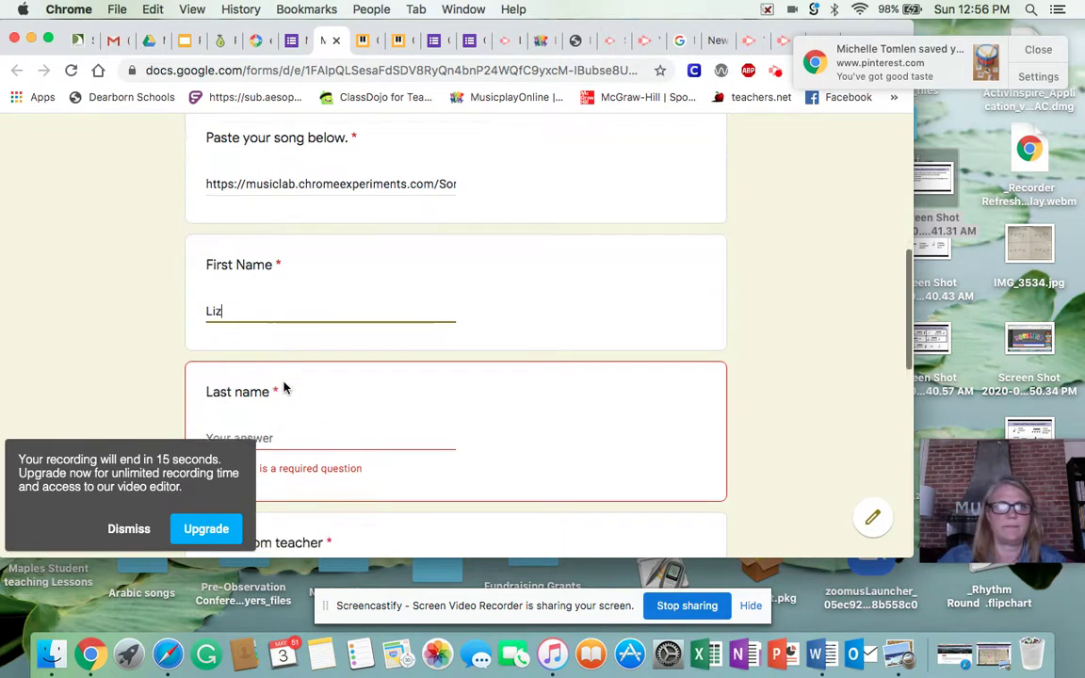
scroll(285, 388, "down", 5)
left_click(239, 232)
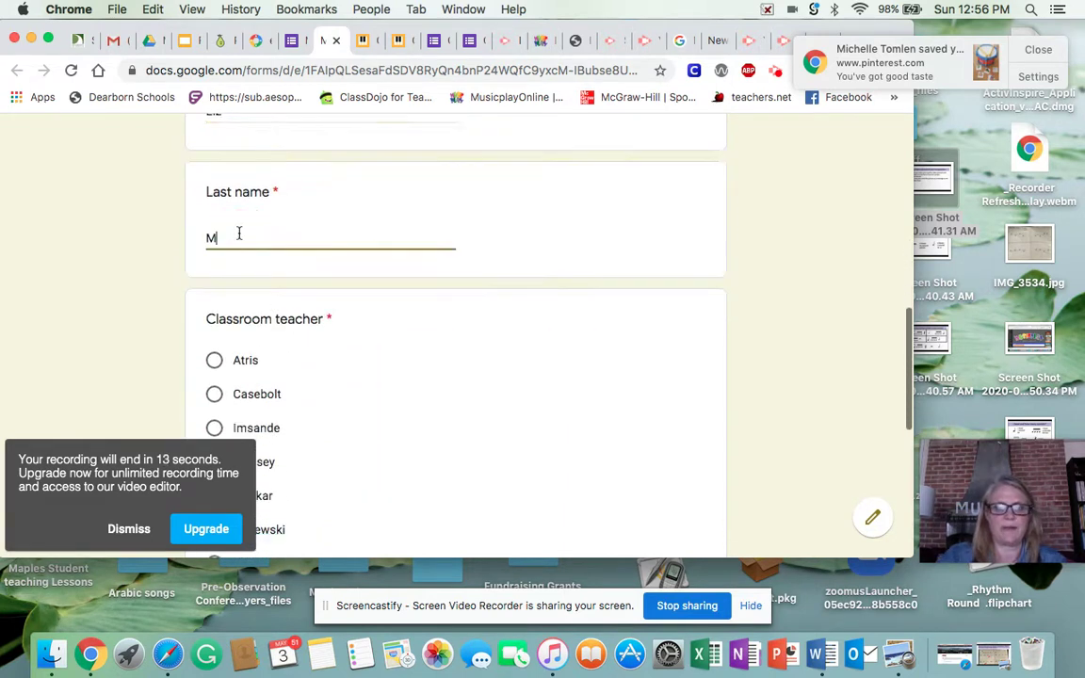
- Select the student's classroom teacher
scroll(273, 386, "down", 6)
left_click(269, 381)
scroll(274, 386, "down", 2)
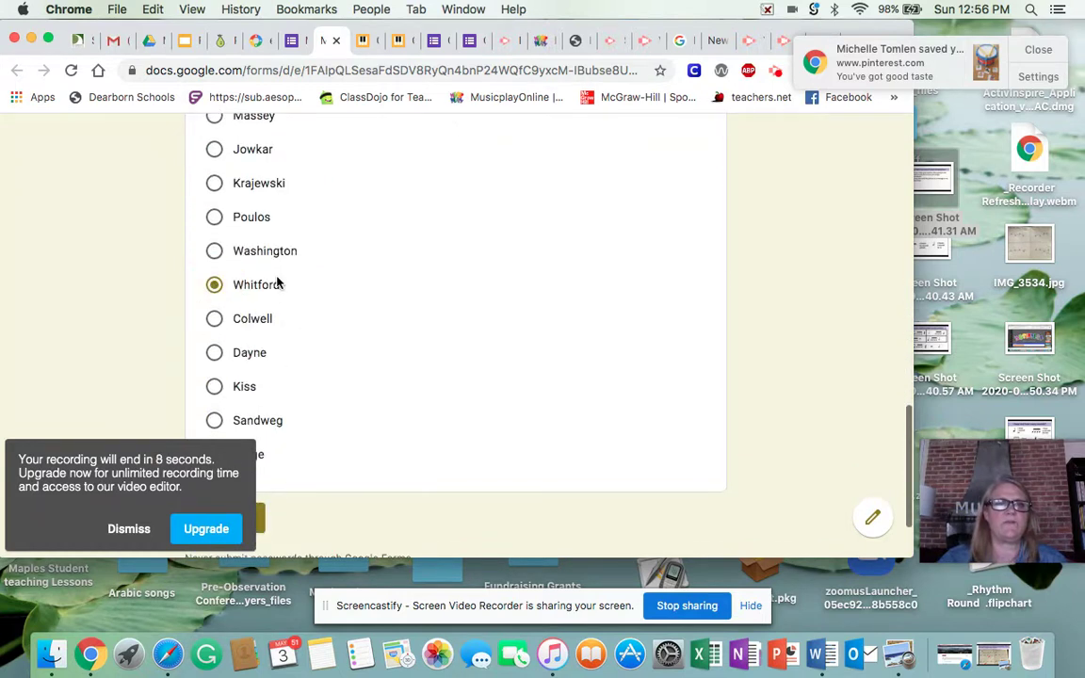